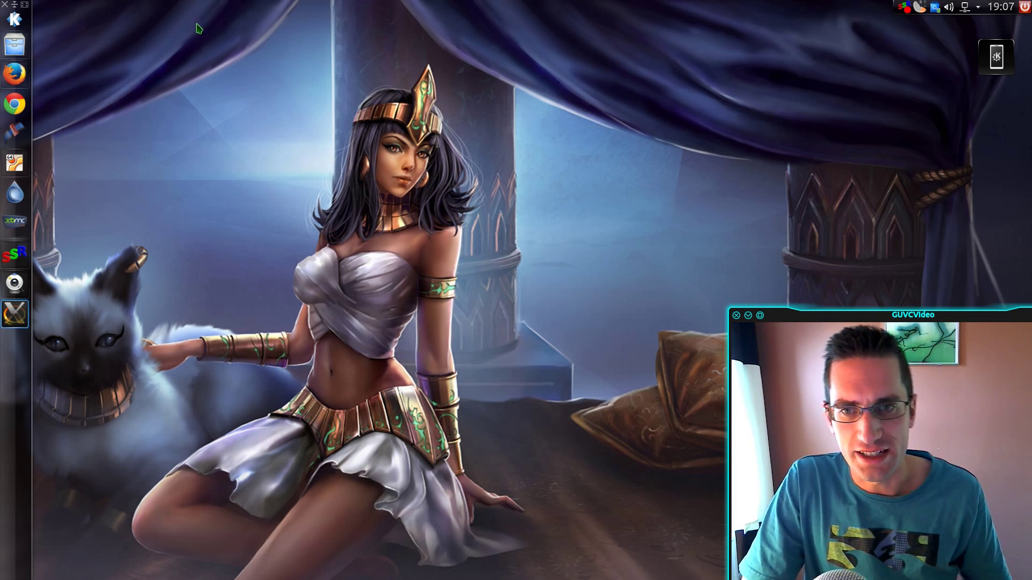
- Open the home folder in Dolphin, then minimize the Dolphin window
click(15, 45)
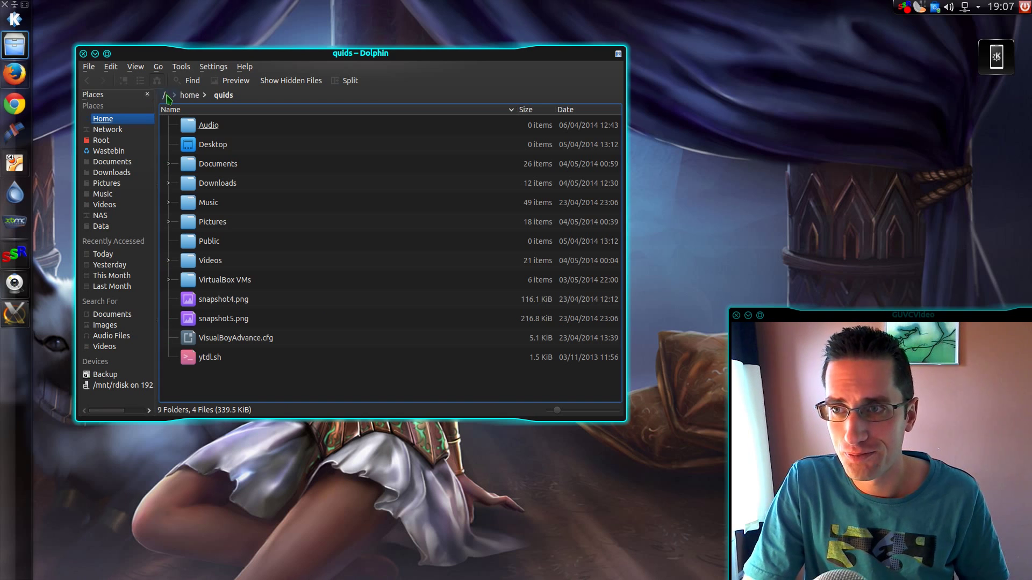
click(96, 53)
- Switch to the Kubuntu virtual machine and launch File Manager from the guest's Kickoff menu
click(15, 163)
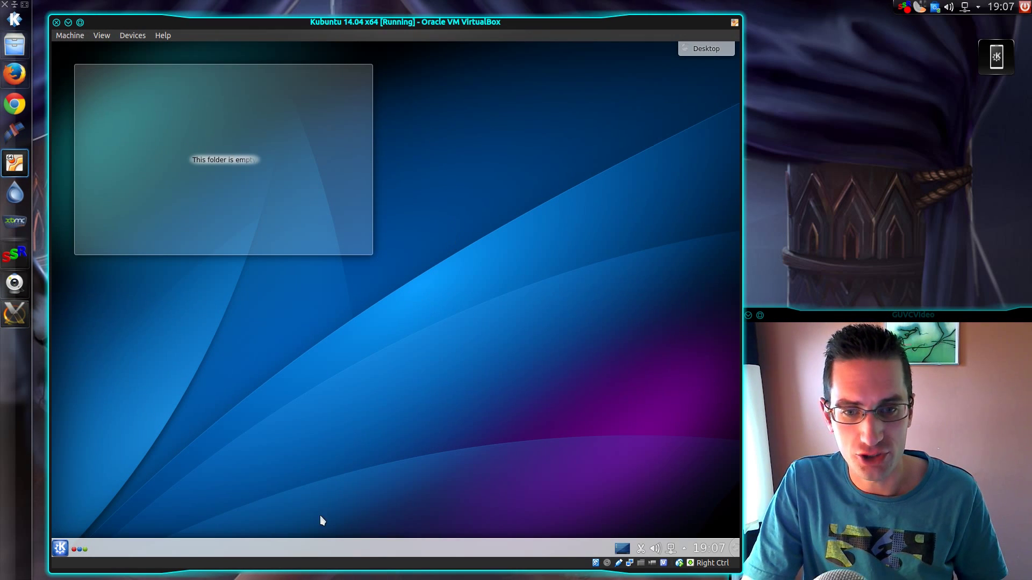
click(60, 548)
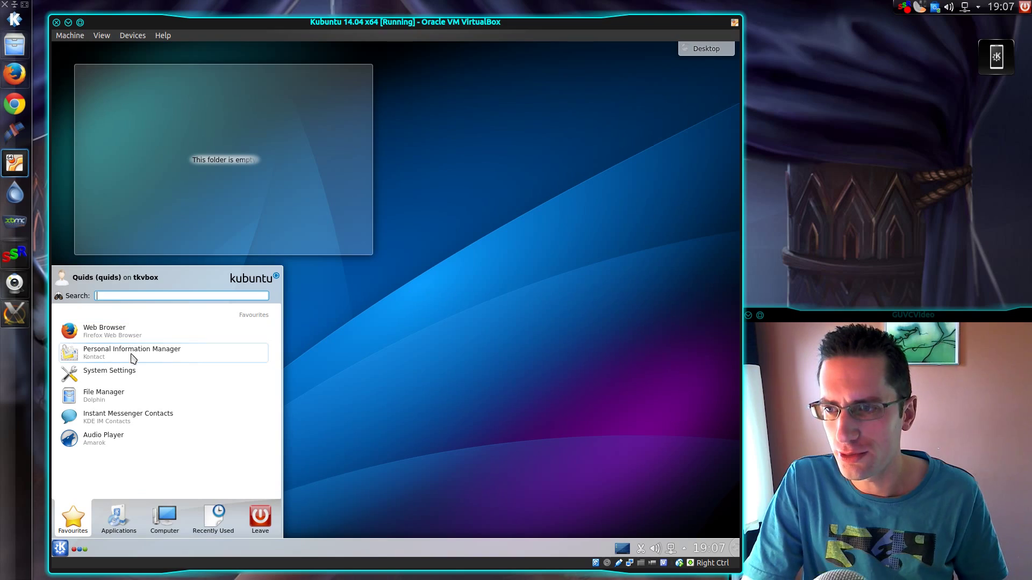
click(121, 398)
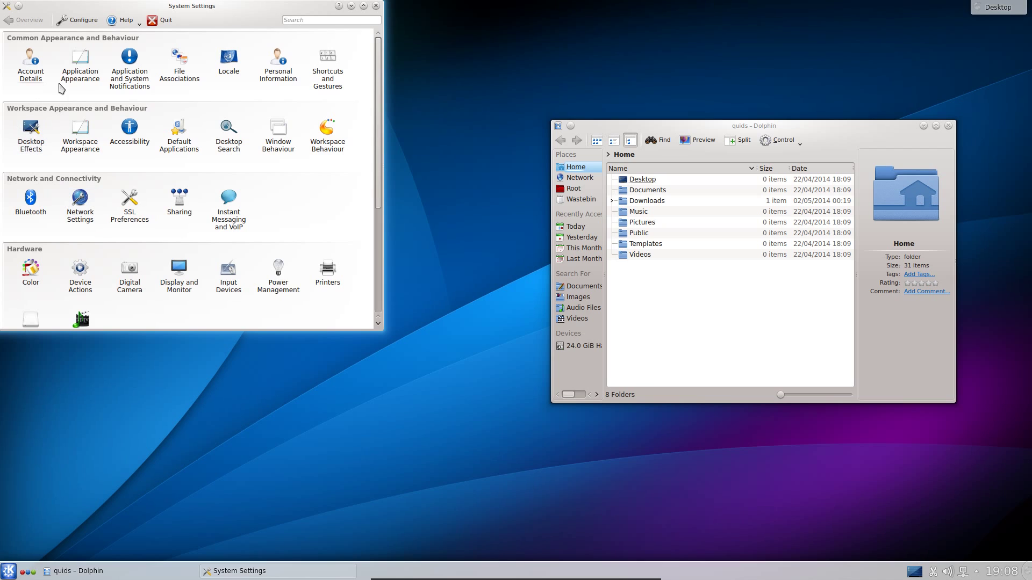
- Set the Style module's graphical effects to 'High display resolution and Very High CPU'
click(80, 69)
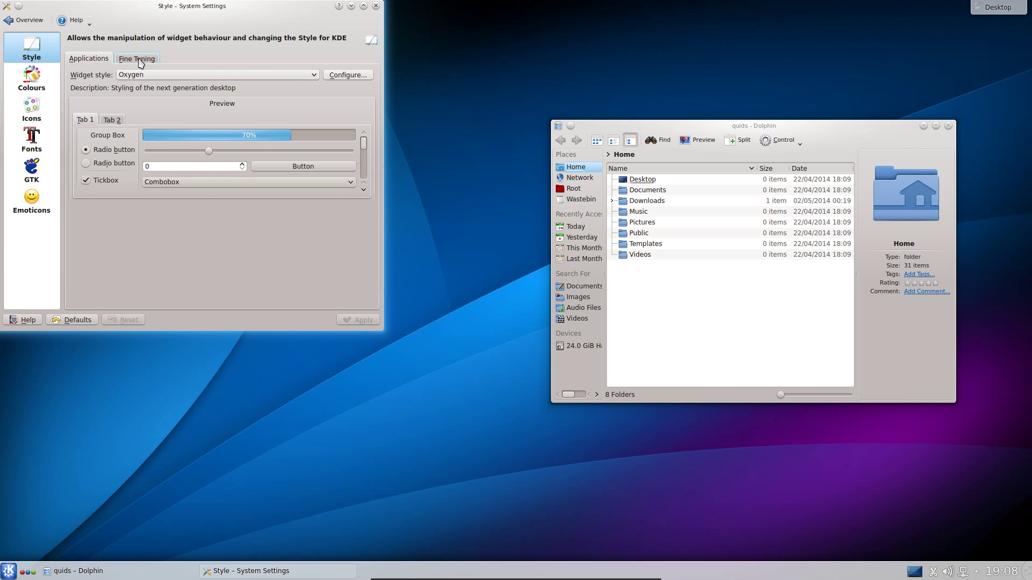
click(138, 61)
click(172, 75)
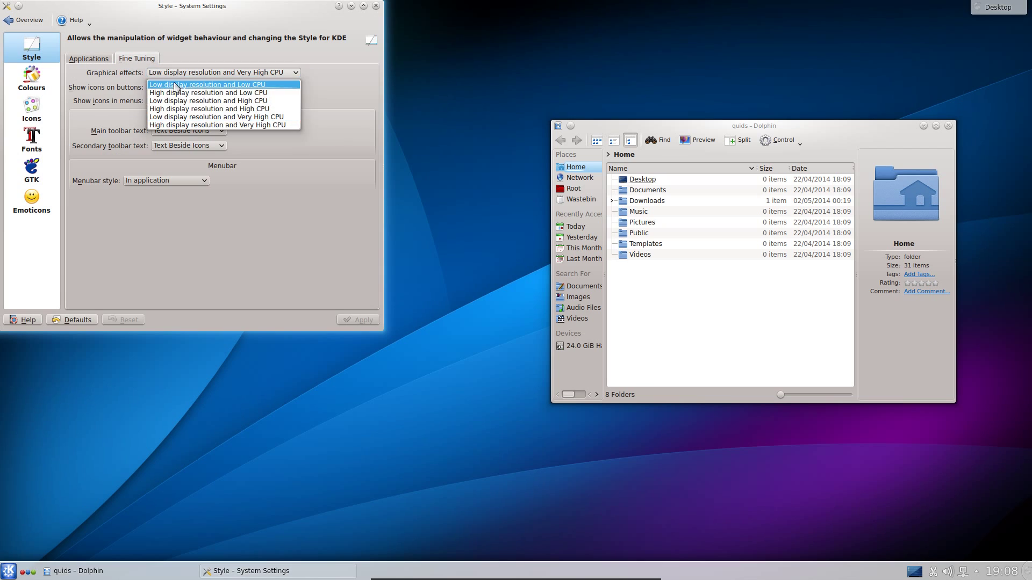
click(189, 126)
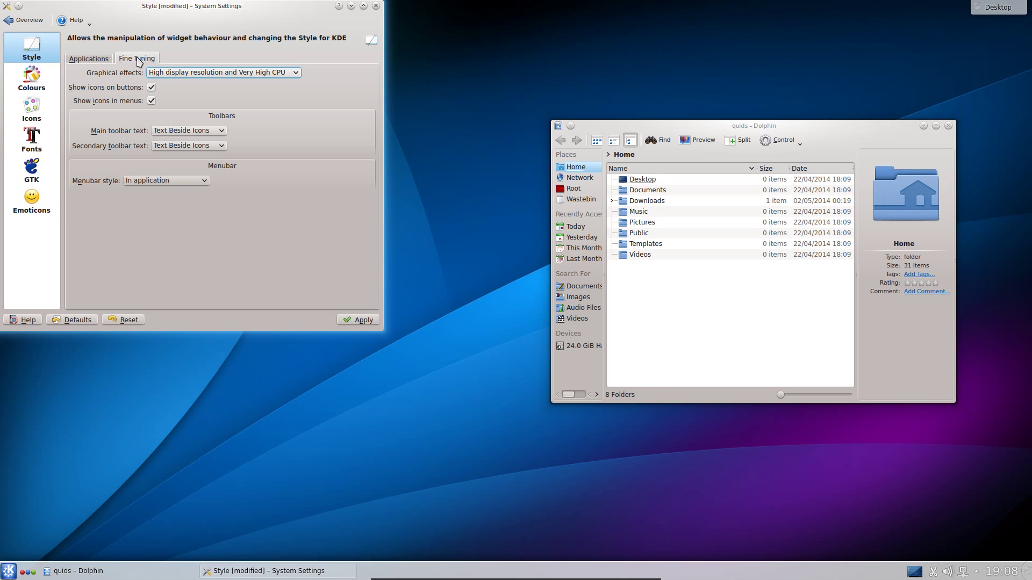
click(82, 58)
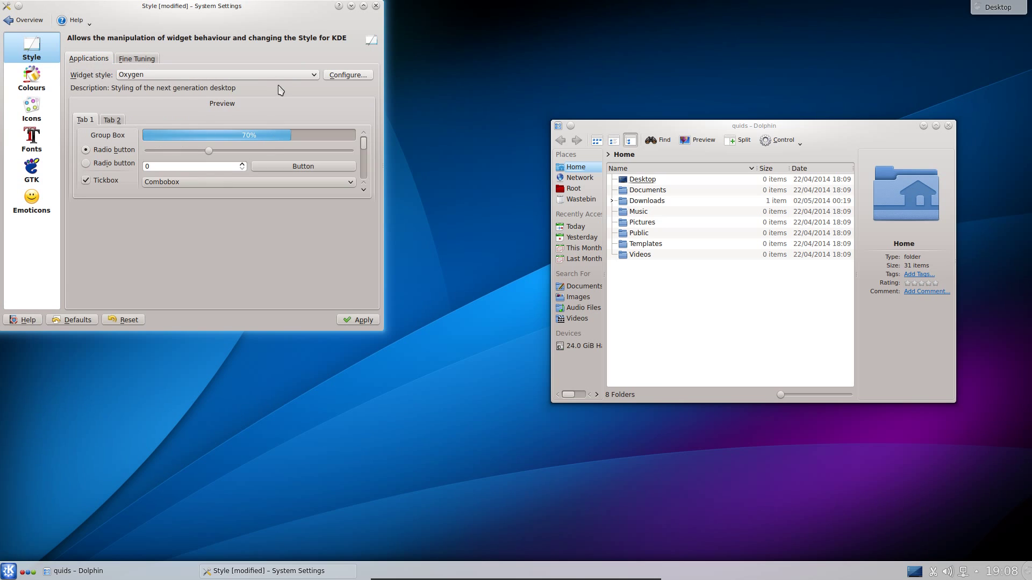
- Review the Oxygen widget style settings, confirm them, and apply the style
click(344, 76)
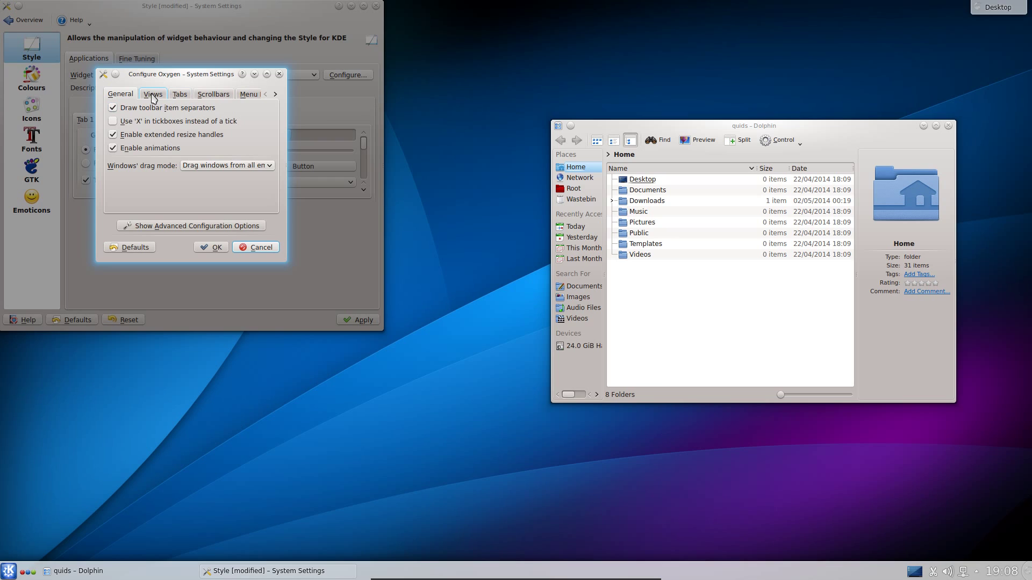
scroll(153, 97, down, 3)
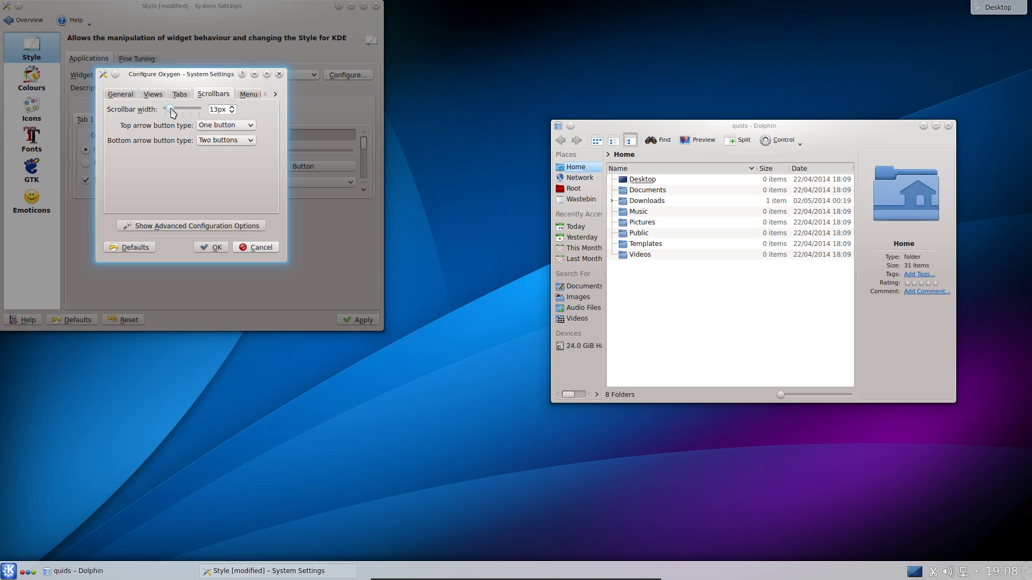
click(211, 248)
click(361, 321)
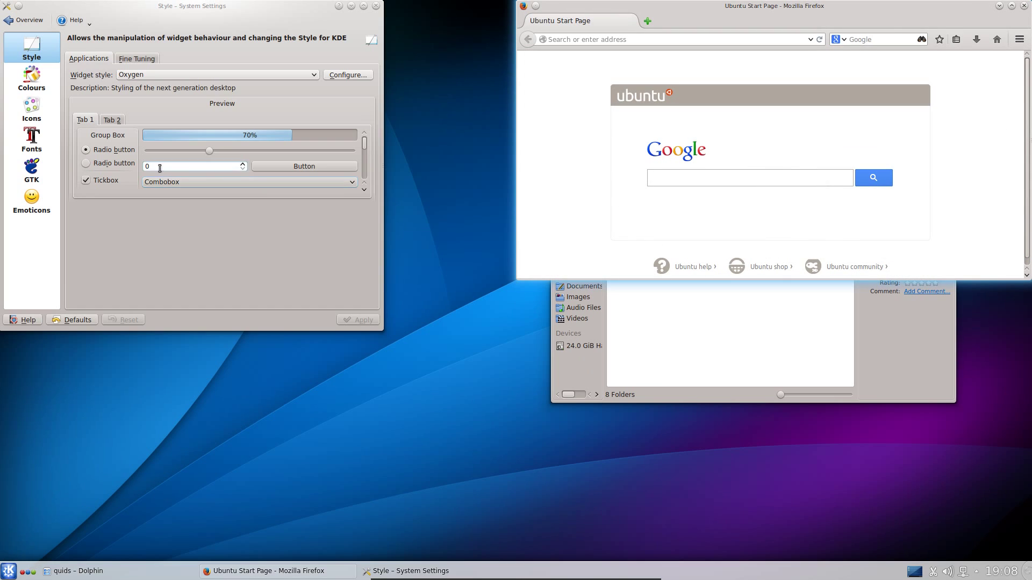
- Set the Oxygen scrollbar bottom arrow button type to One button
click(355, 76)
click(224, 95)
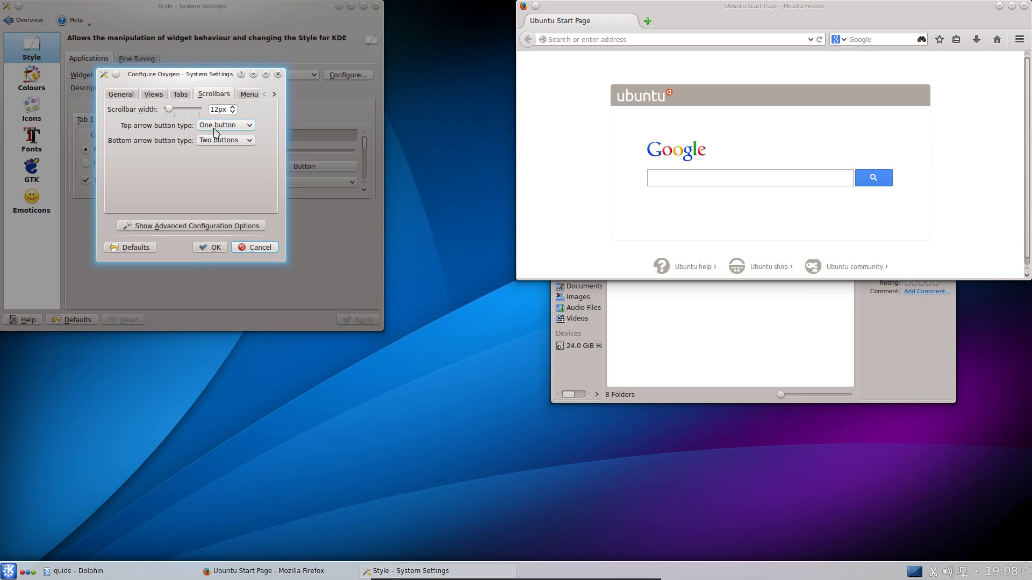
click(217, 141)
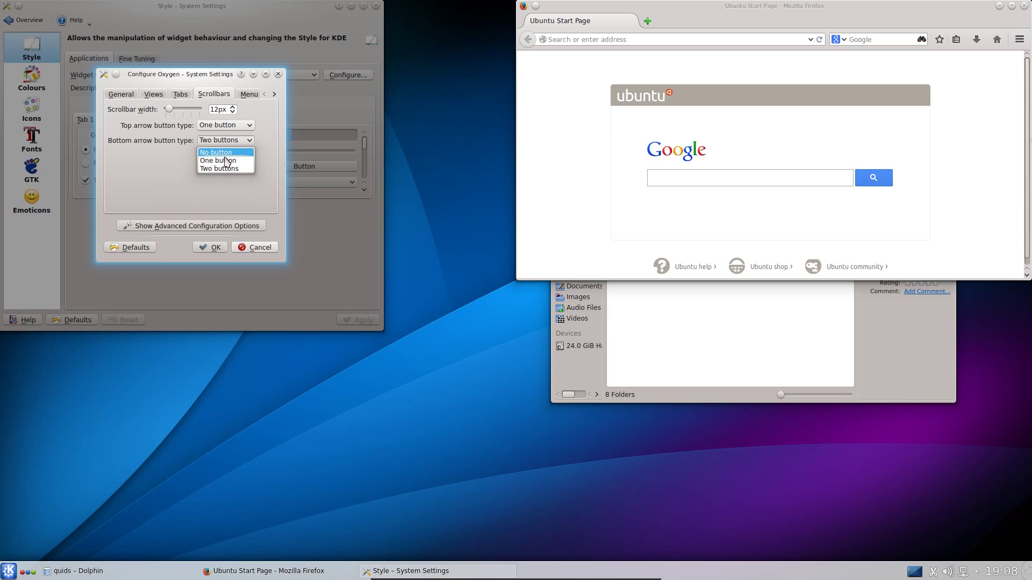
click(228, 162)
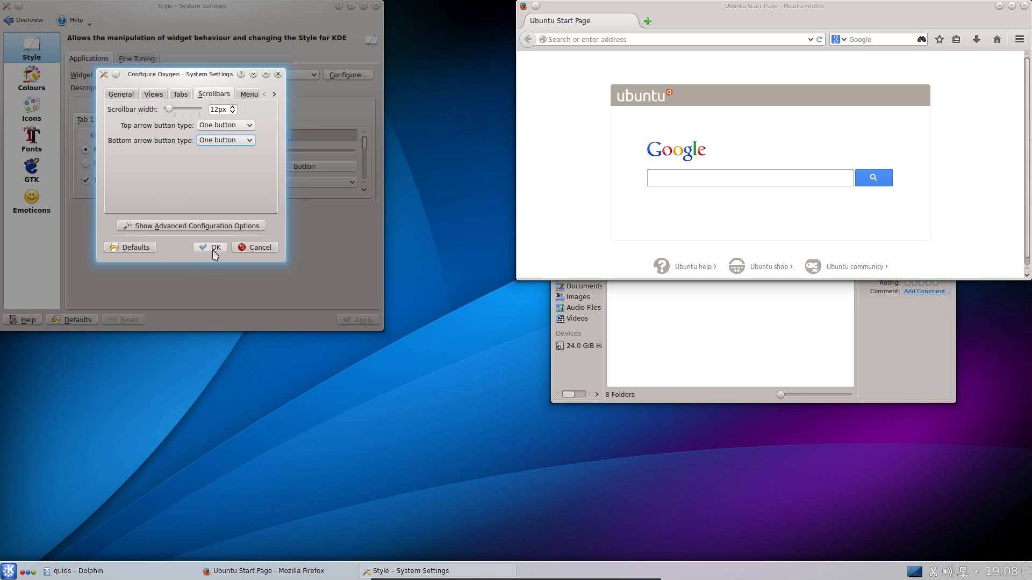
click(212, 247)
click(32, 78)
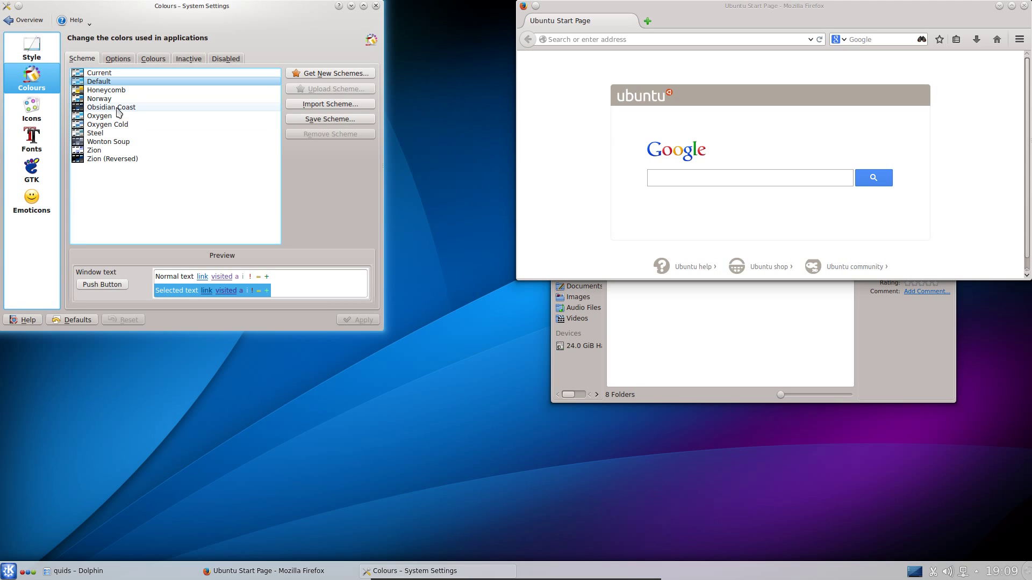
- Apply the Obsidian Coast colour scheme
click(118, 107)
click(359, 319)
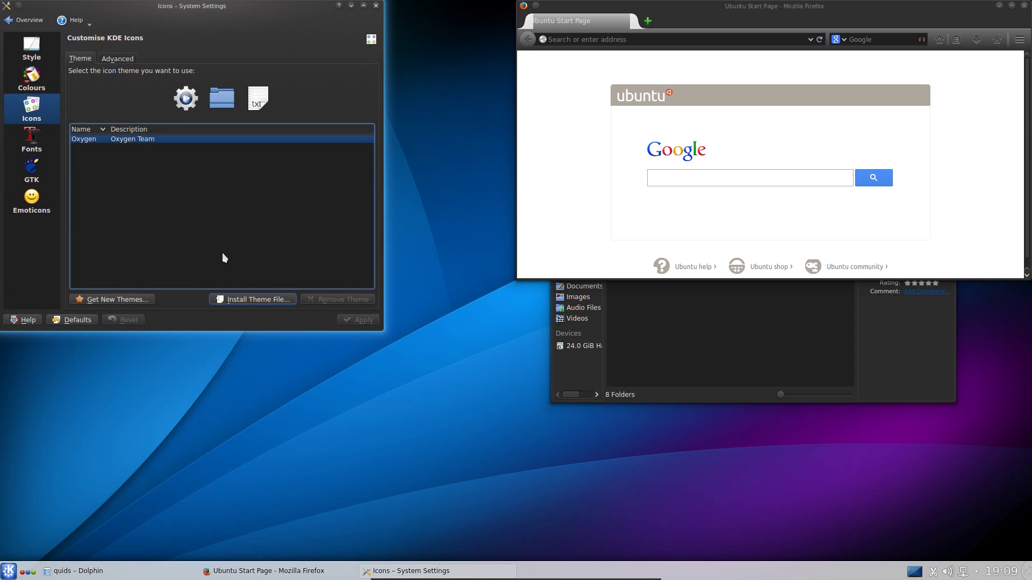
click(139, 295)
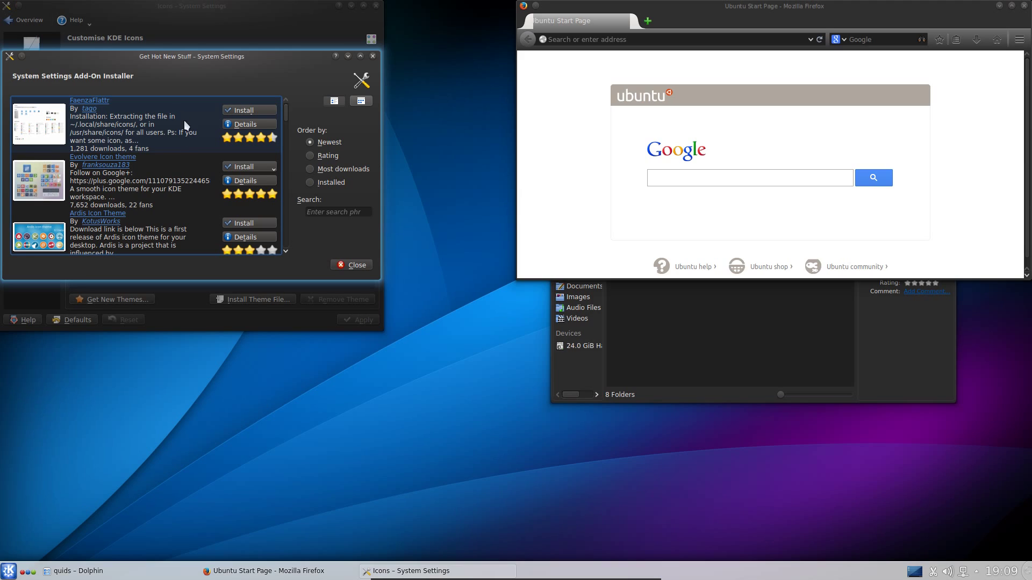
- Search downloadable icon themes for 'com' and try installing the Compass theme
click(339, 208)
text(compass)
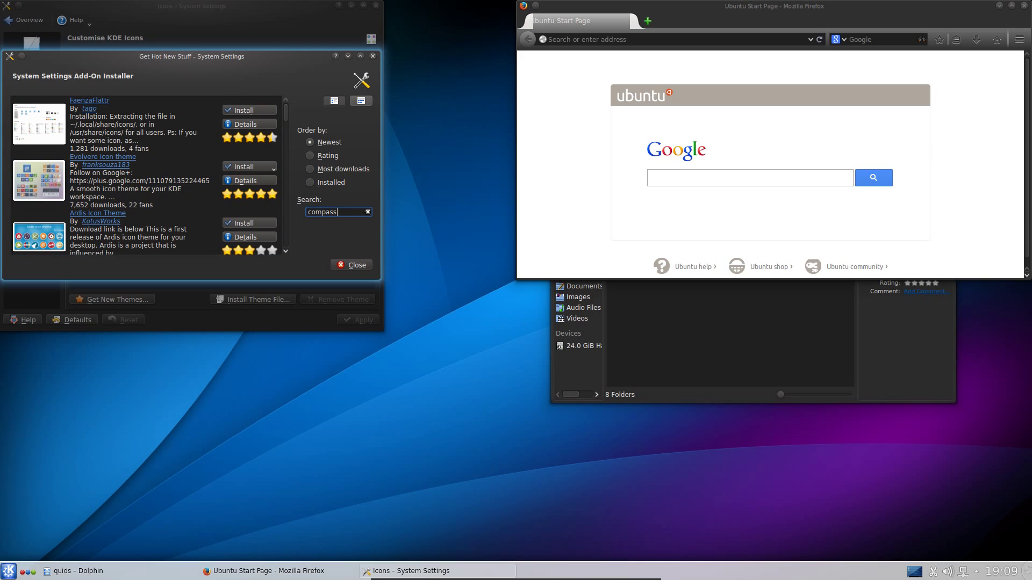
click(252, 110)
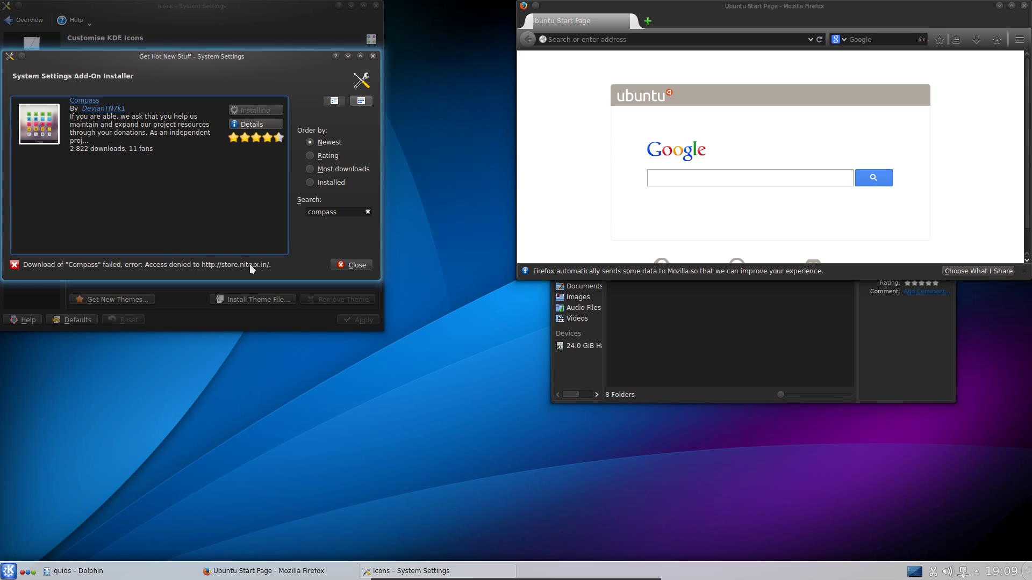
- Find Hide My Ass via Google and load store.nitrux.in through its web proxy
click(683, 185)
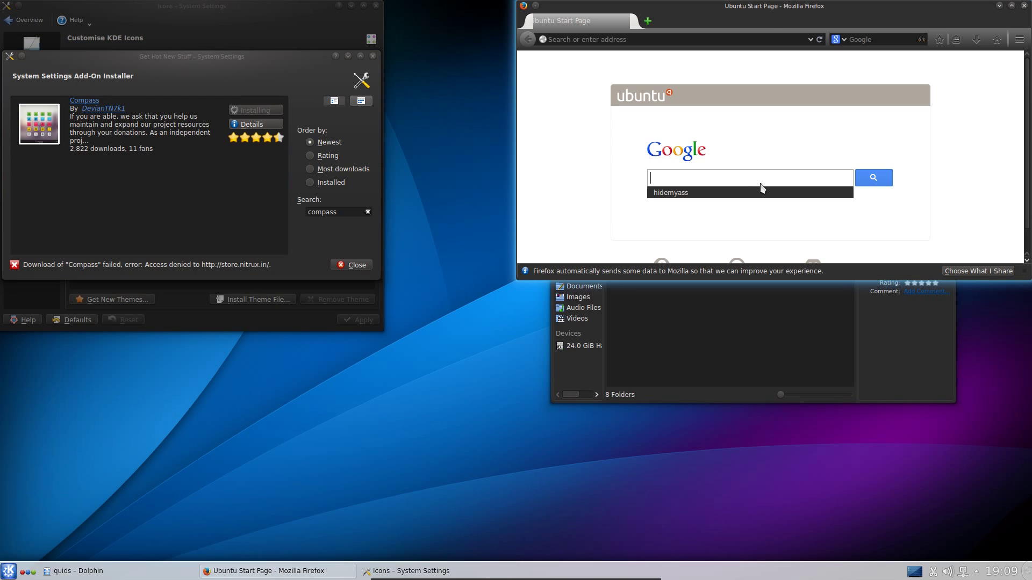
click(767, 192)
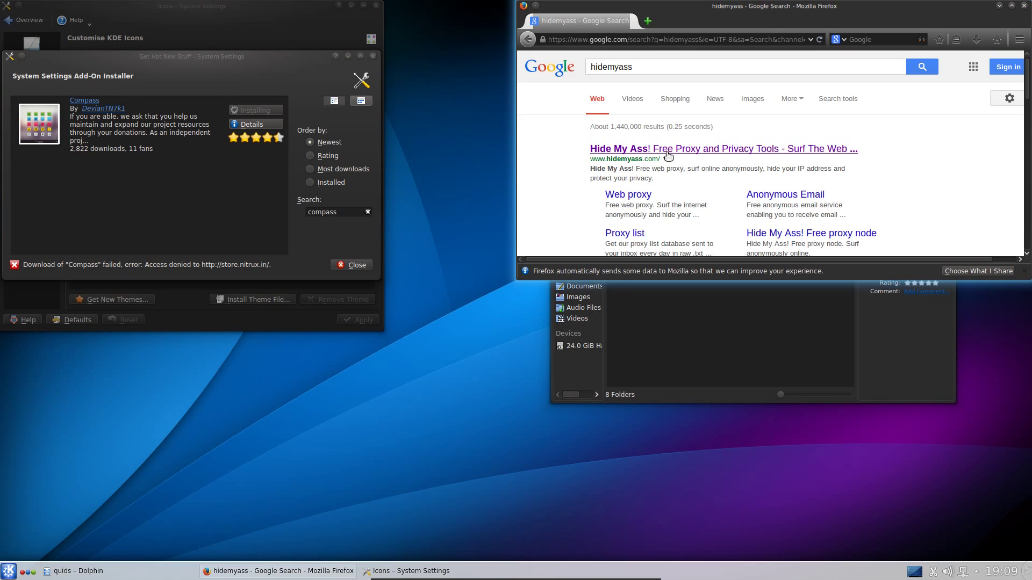
click(667, 146)
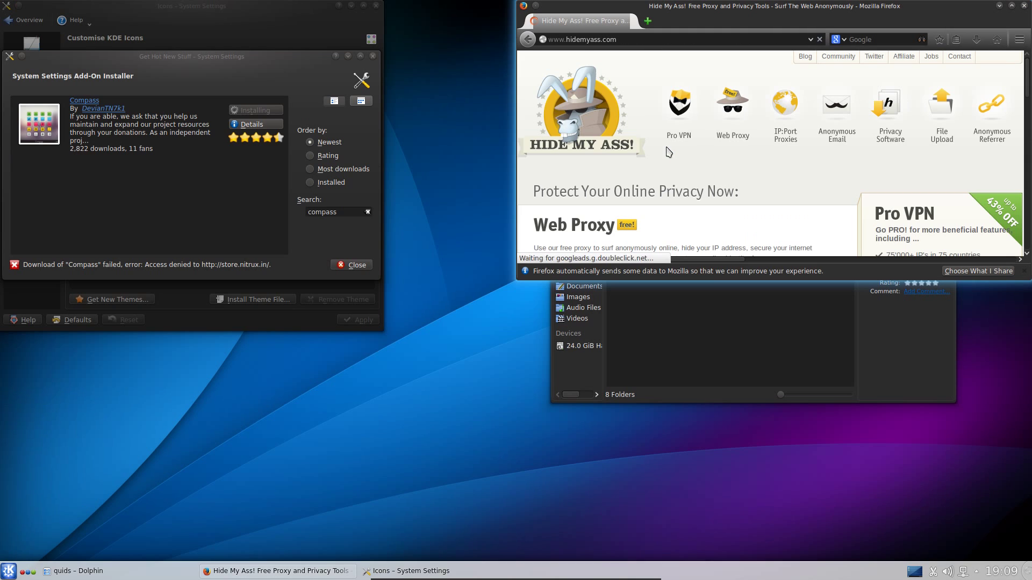
key(super+Right)
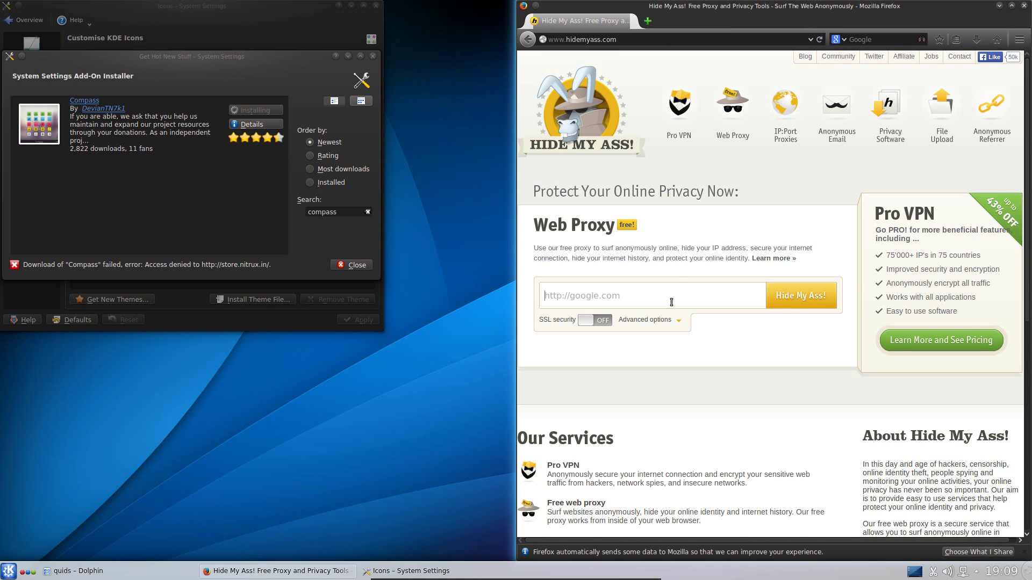
middle_click(664, 291)
click(813, 294)
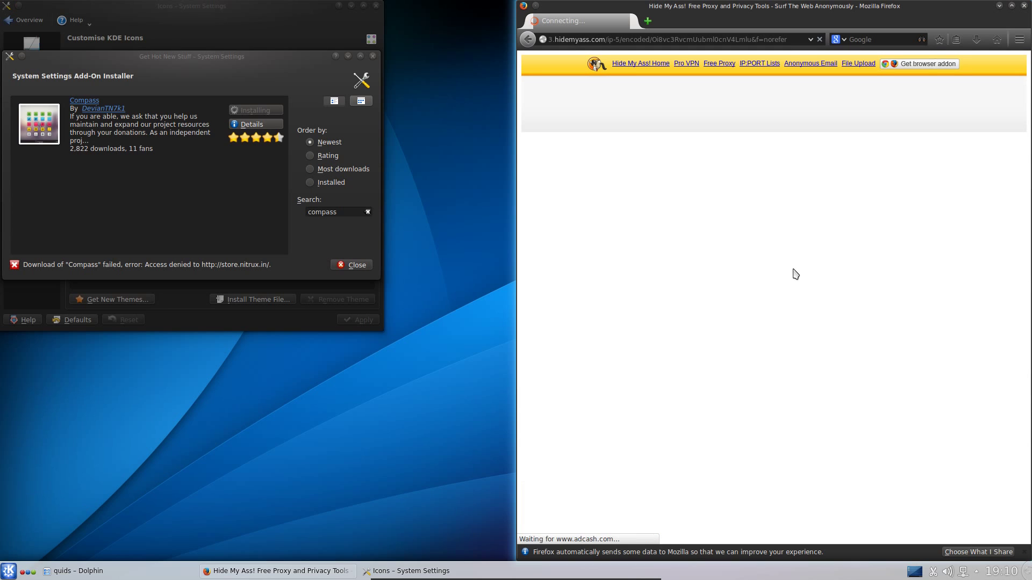
- Find 'comp' on the store page and save Compass-KDE.tar.gz
scroll(763, 226, down, 10)
scroll(767, 205, down, 20)
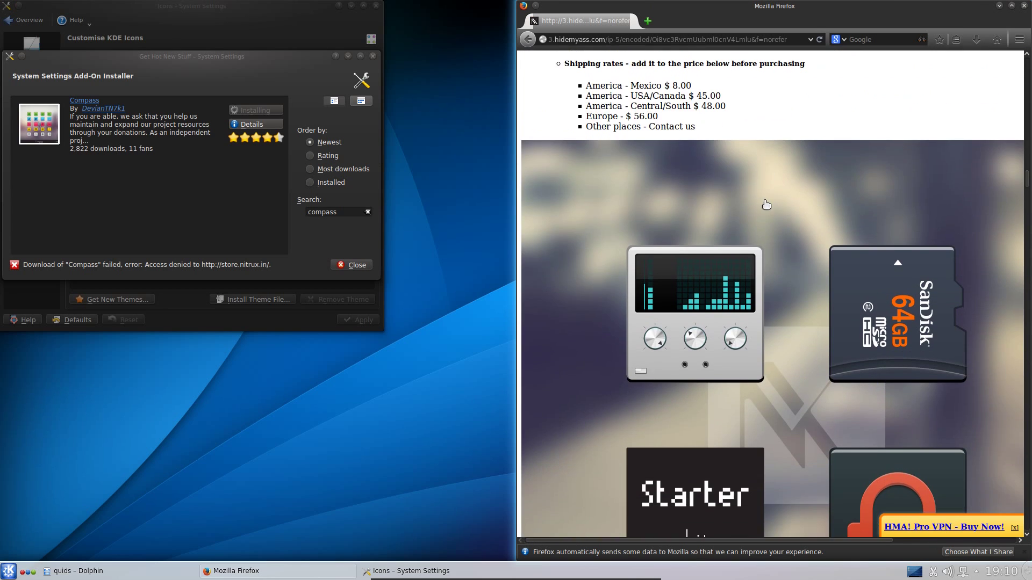
scroll(759, 221, down, 4)
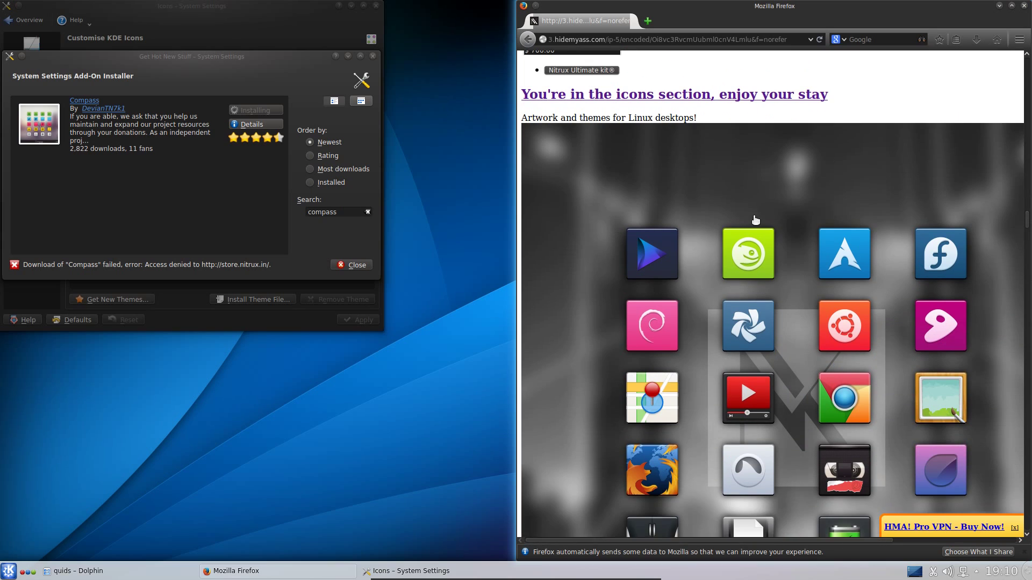
key(ctrl+f)
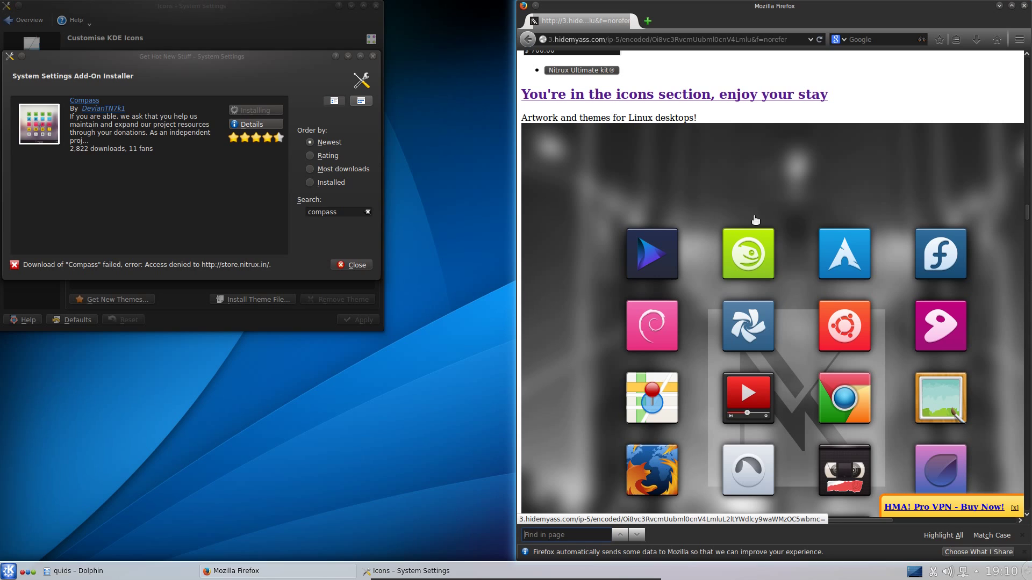
text(comp)
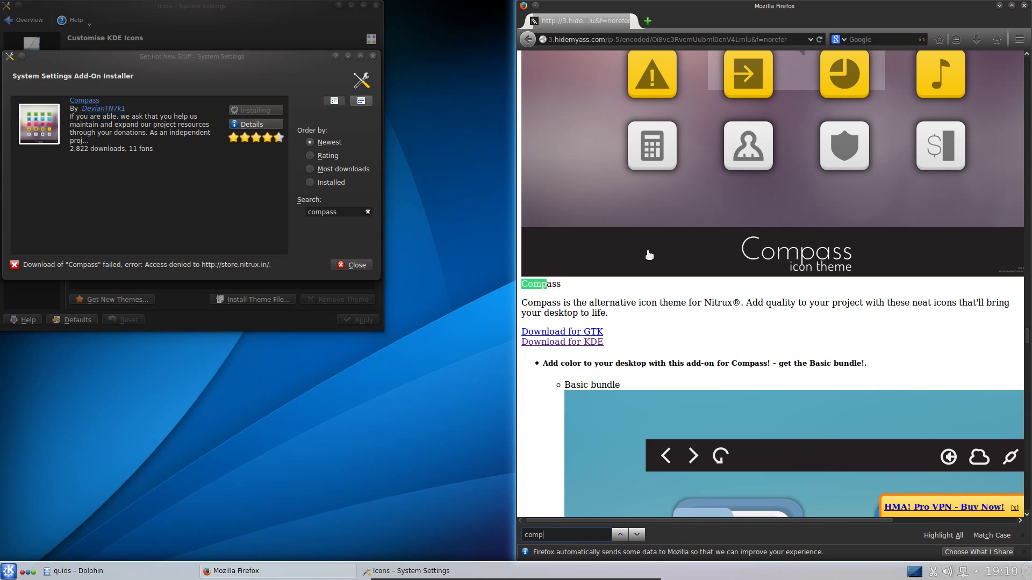
click(558, 343)
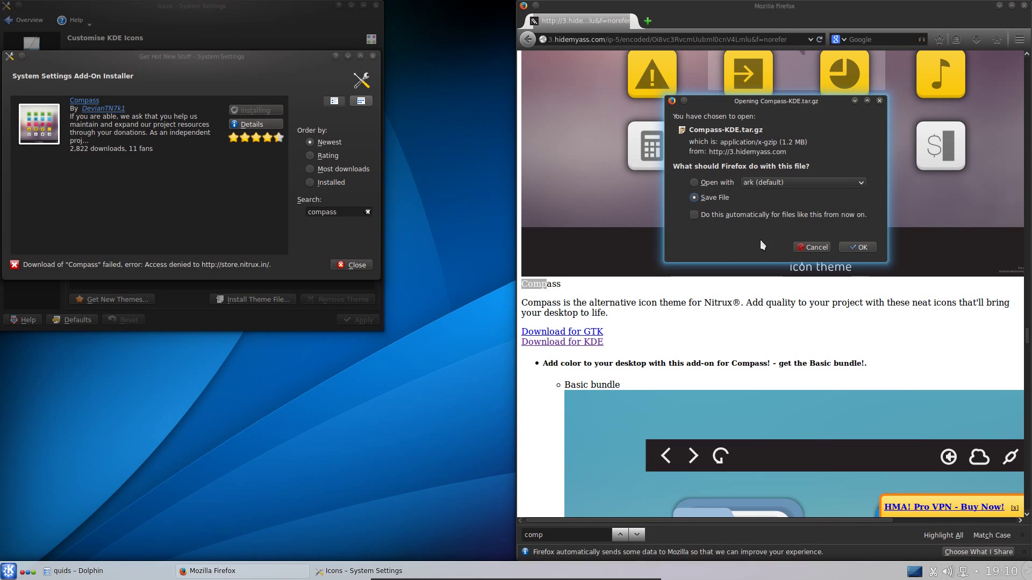
click(867, 244)
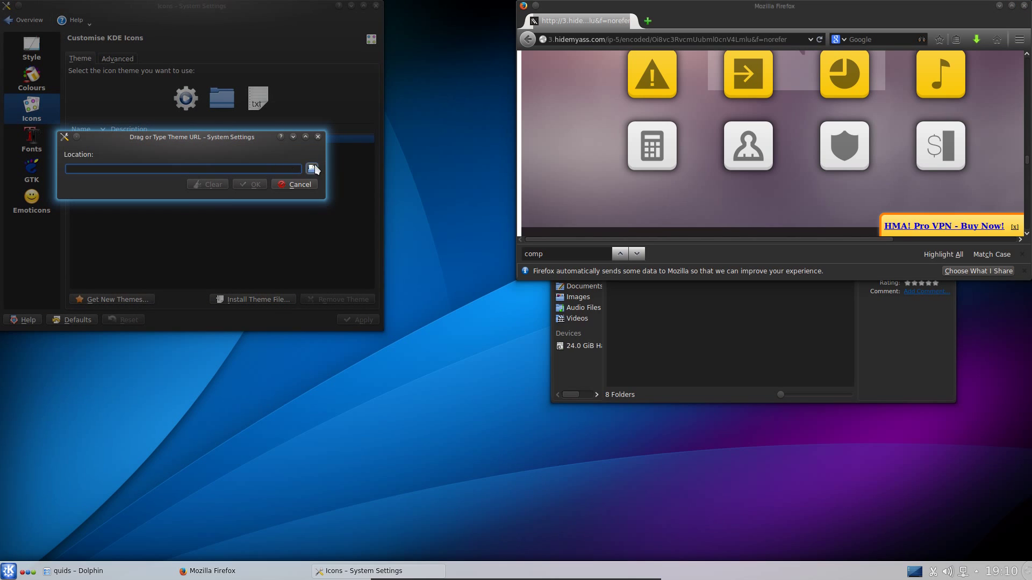
- Install Compass-KDE.tar.gz from Downloads and apply Compass as the icon theme
click(311, 169)
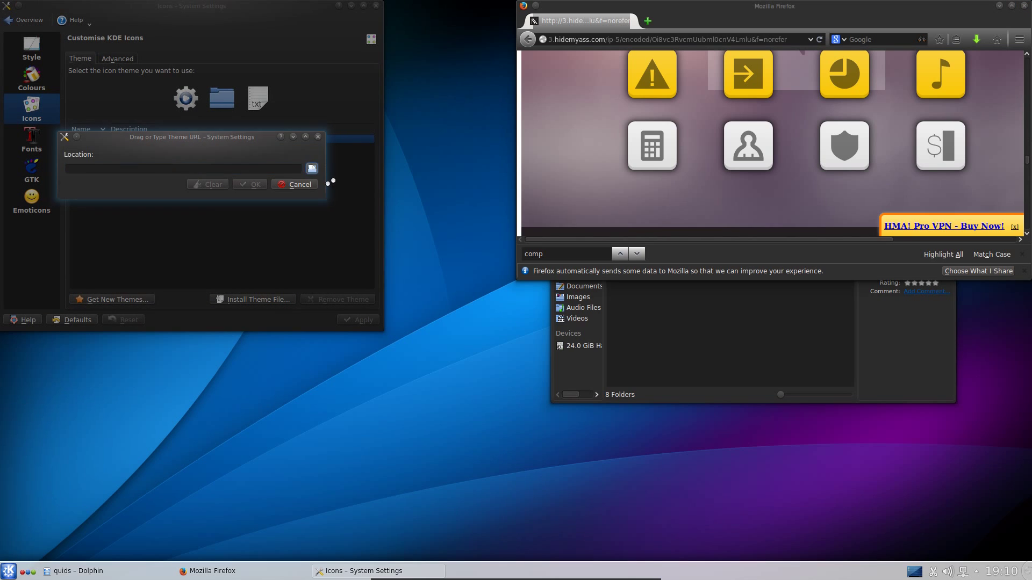
click(101, 94)
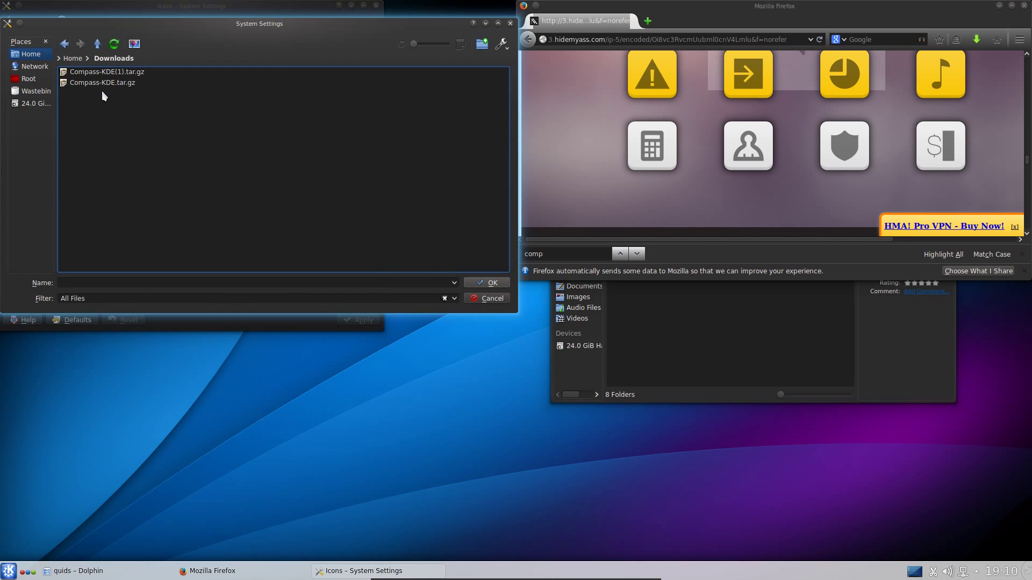
double_click(124, 81)
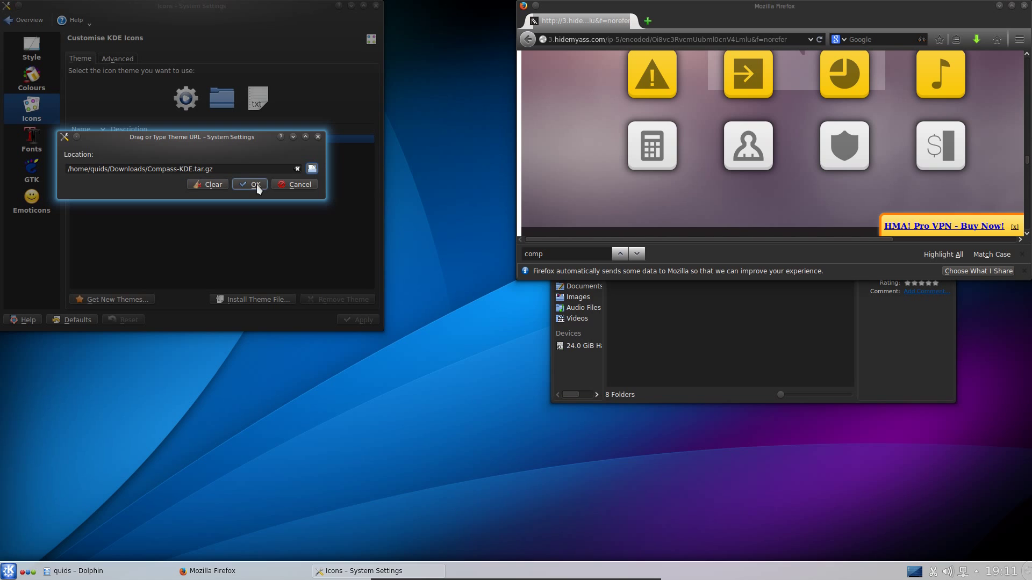
click(255, 185)
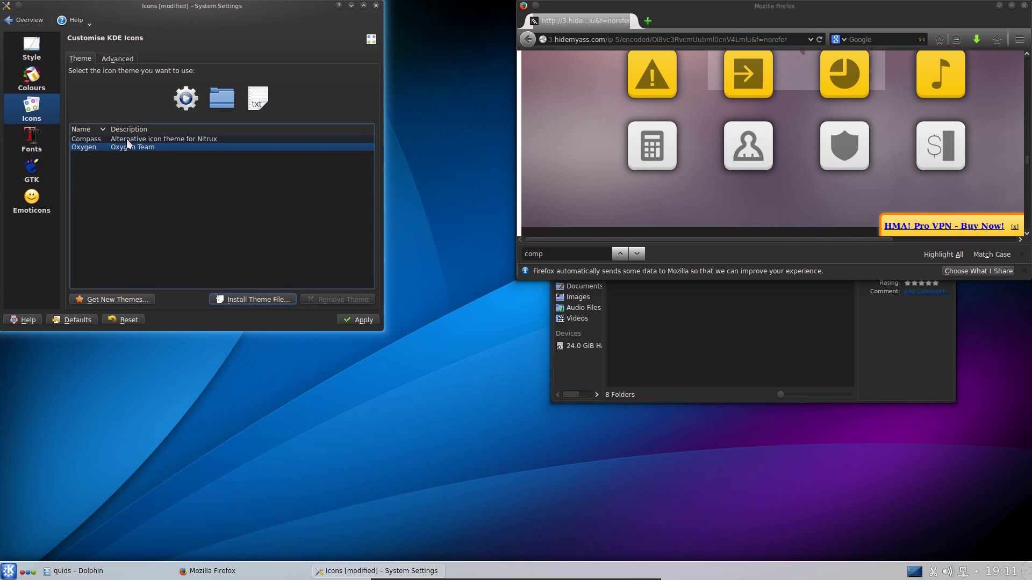
click(127, 141)
click(355, 318)
- Set all fonts to Ubuntu 10, fixed width to Ubuntu Mono 13, and apply
click(717, 335)
click(32, 139)
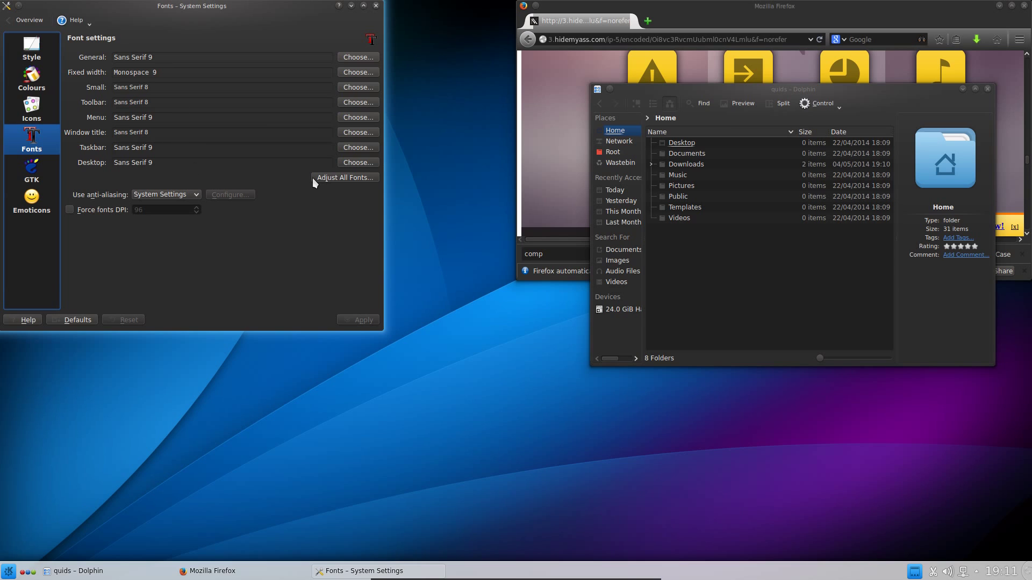
click(315, 178)
click(101, 94)
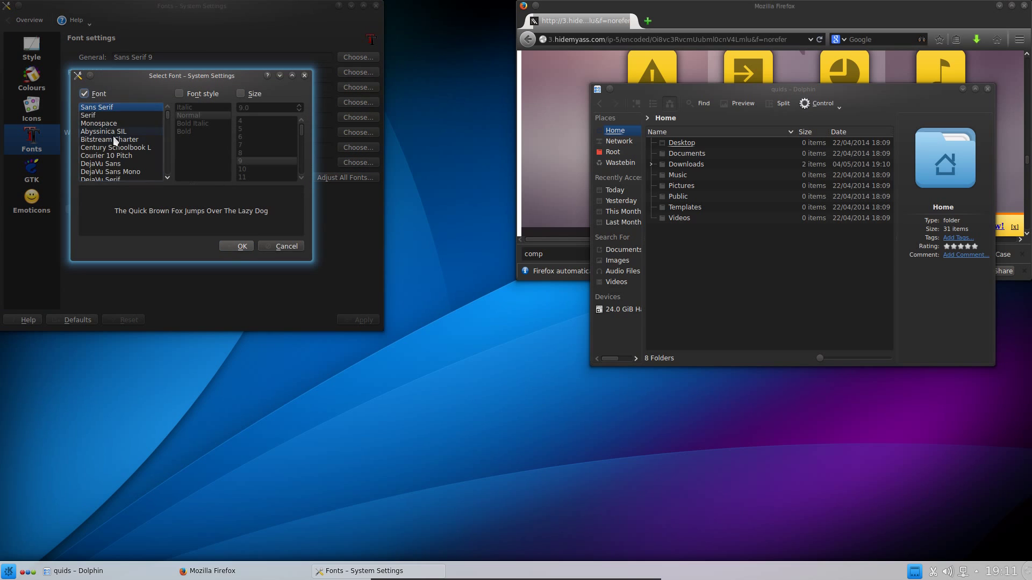
scroll(122, 129, down, 15)
scroll(121, 134, down, 15)
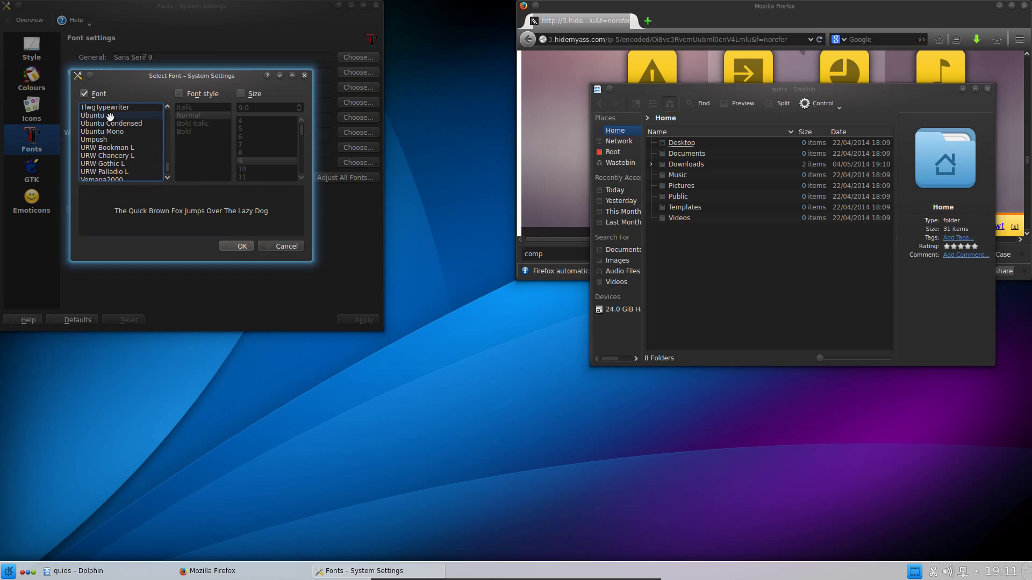
click(108, 115)
click(241, 94)
click(248, 169)
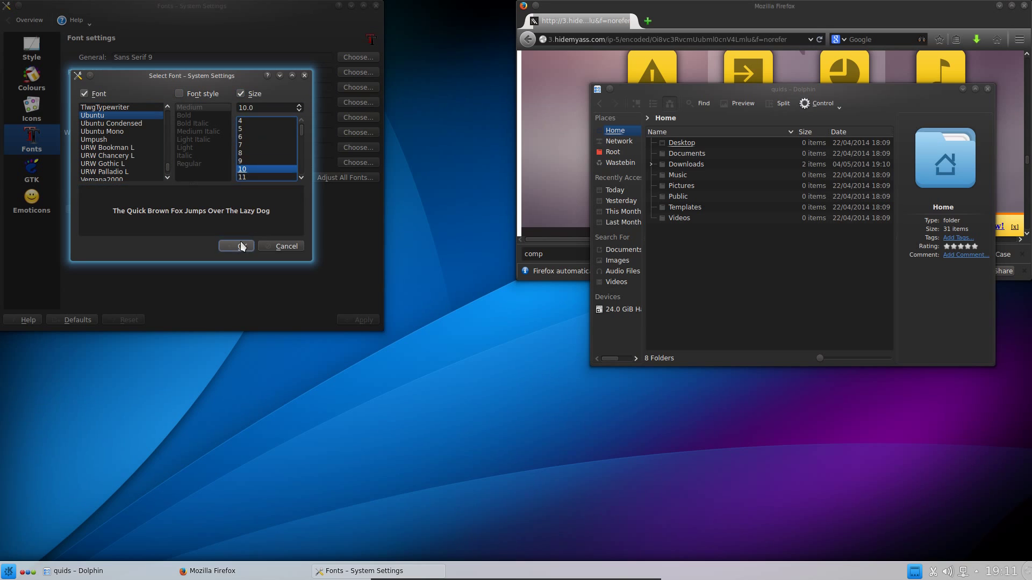
click(241, 243)
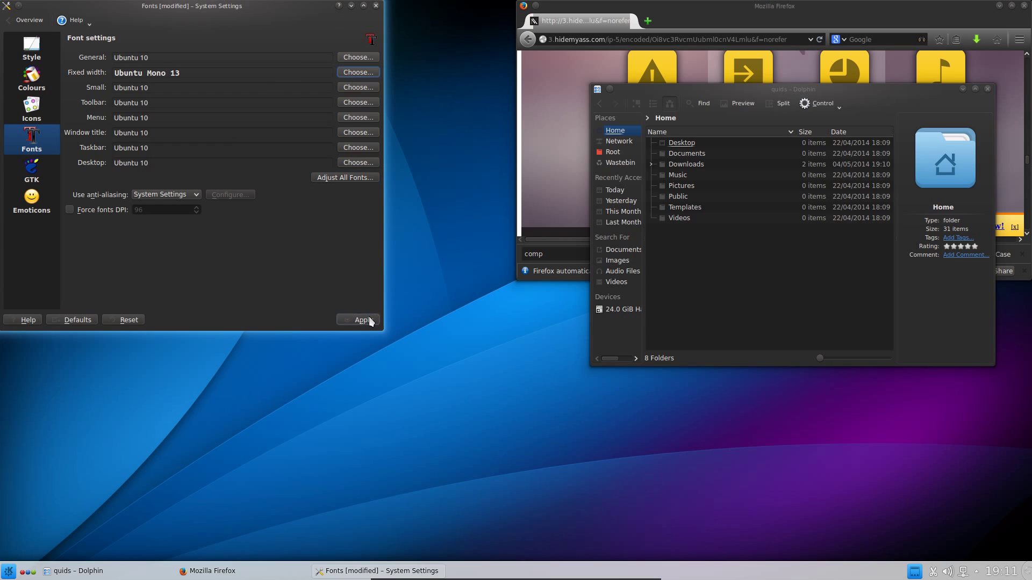
click(359, 319)
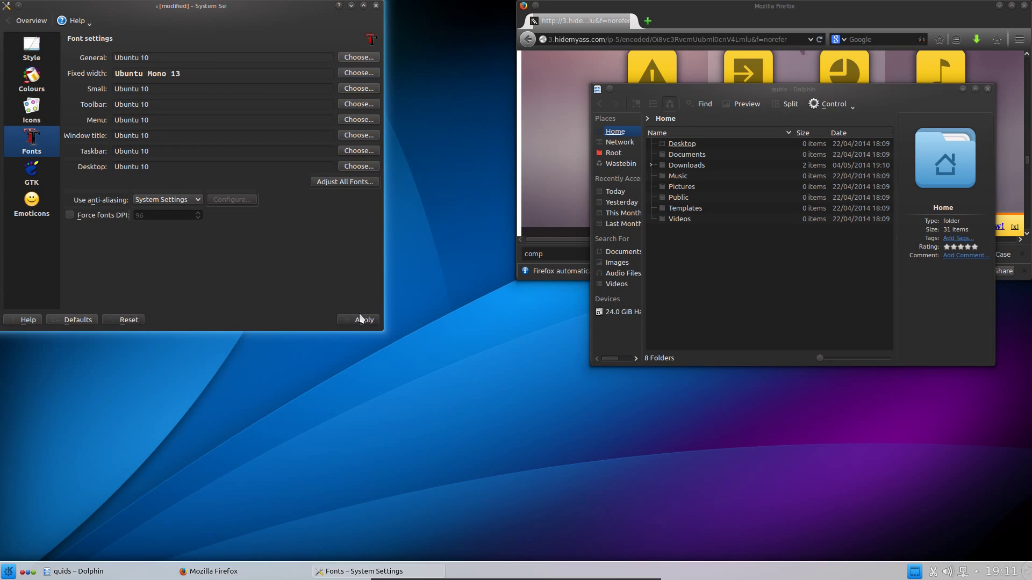
- Enable font anti-aliasing with RGB sub-pixel order and Slight hinting, then apply
click(198, 200)
click(188, 213)
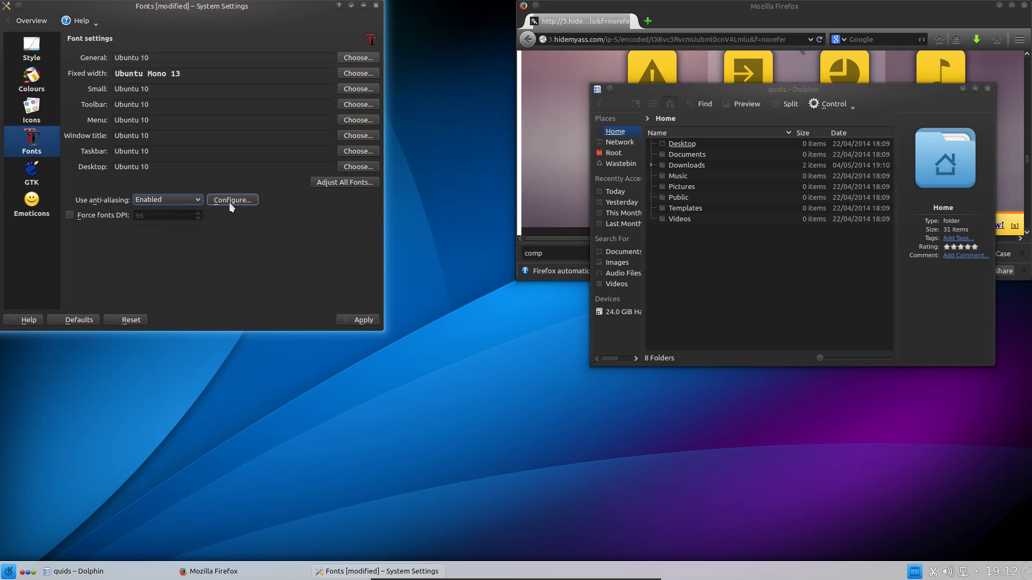
click(230, 202)
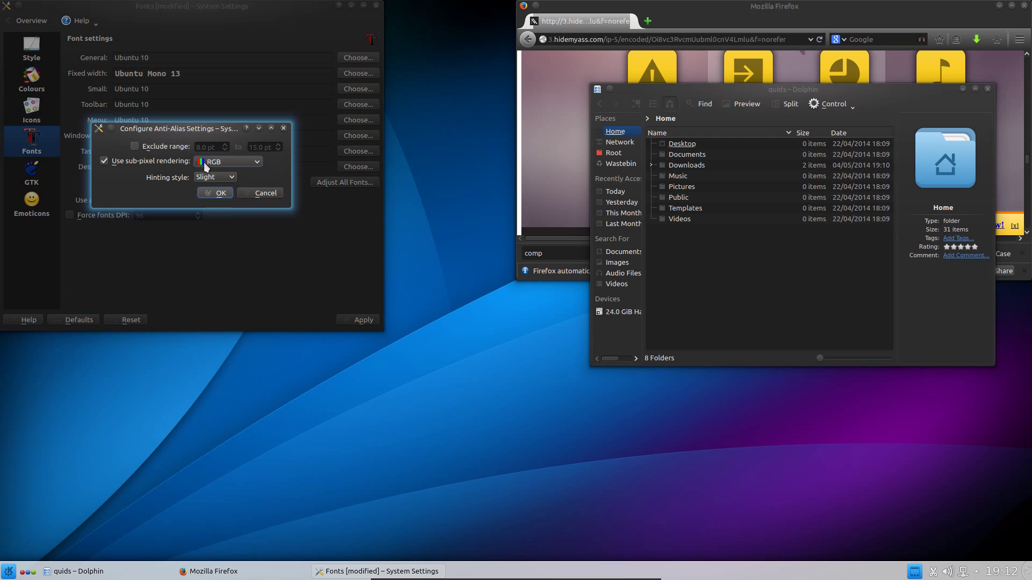
click(214, 162)
click(215, 174)
click(220, 178)
click(203, 195)
click(204, 193)
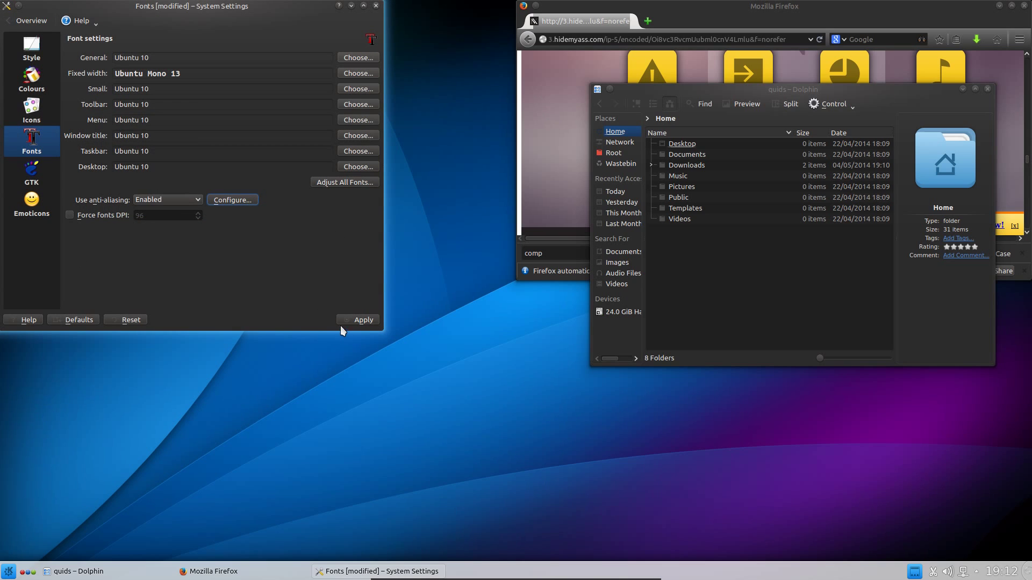
click(360, 319)
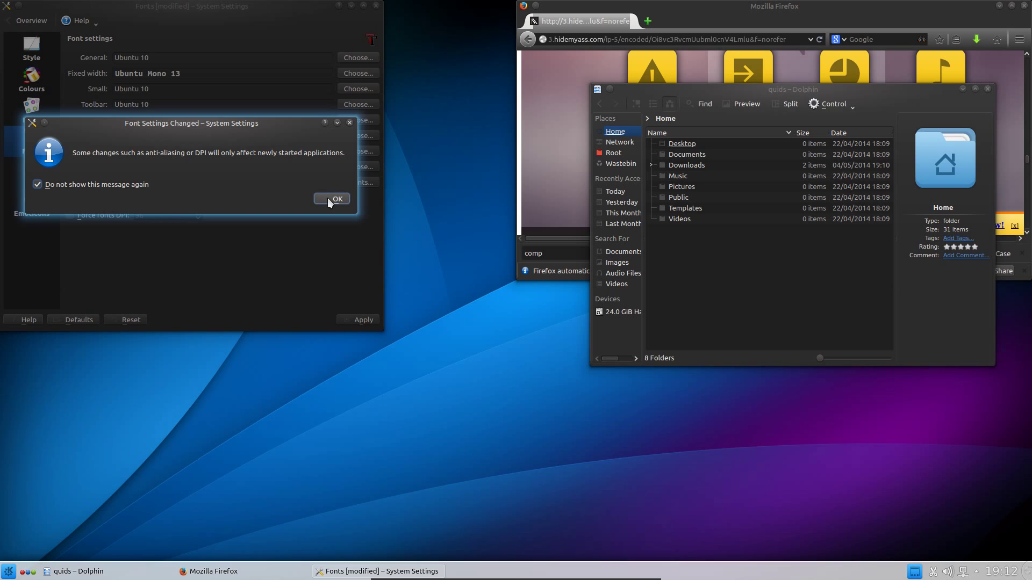
- Dismiss the font-change notice, keep GTK2 theme oxygen-gtk, and return to the overview
click(327, 198)
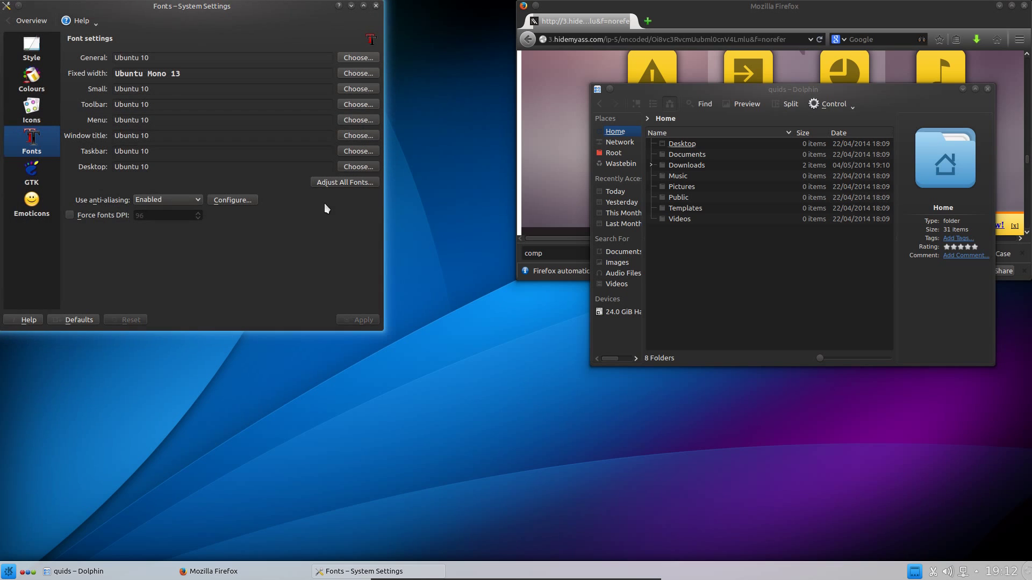
click(43, 167)
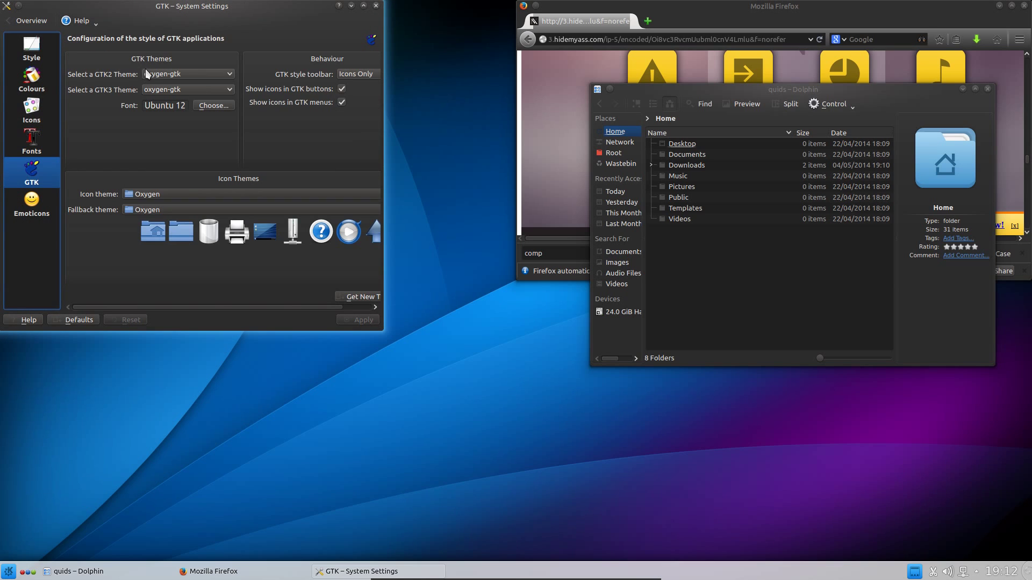
click(187, 72)
click(188, 89)
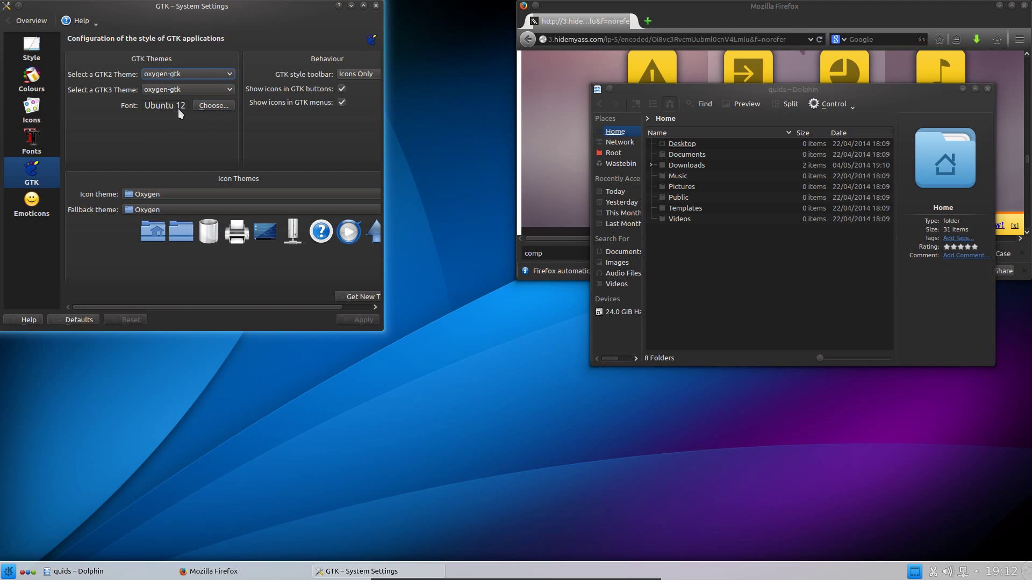
click(31, 204)
click(19, 21)
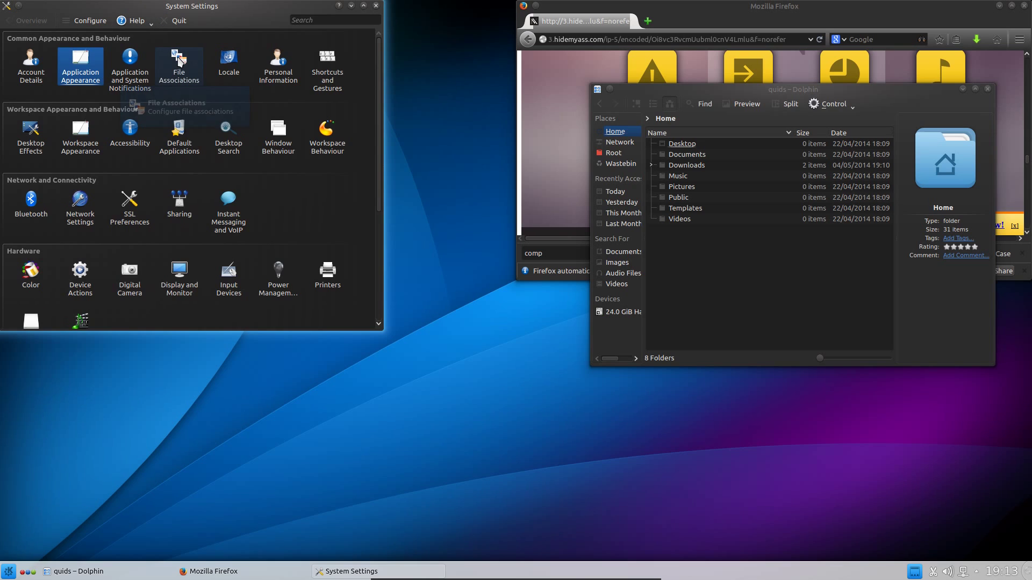
- Search the downloadable window decorations for 'ghost'
click(82, 142)
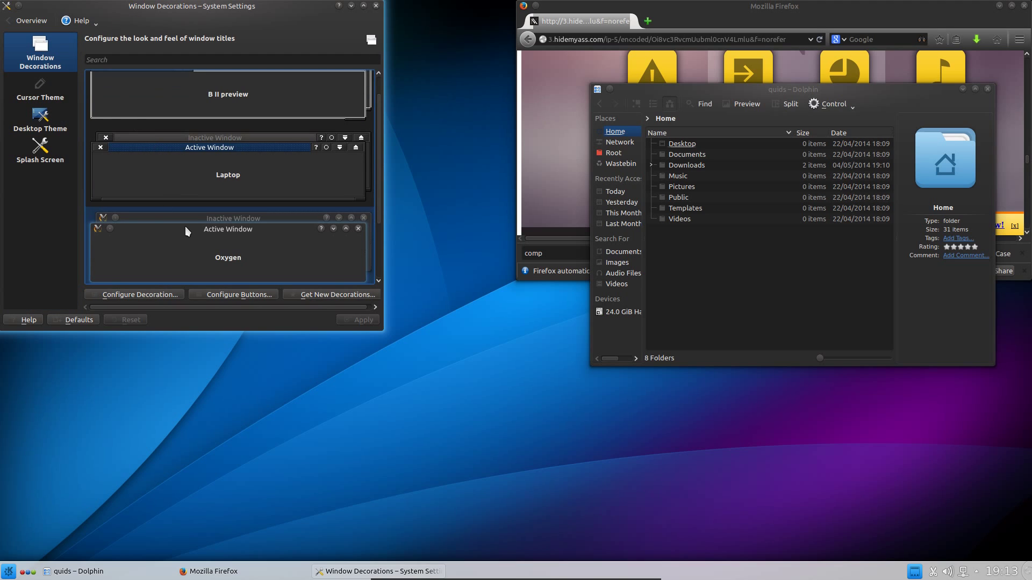
scroll(186, 227, down, 1)
click(308, 298)
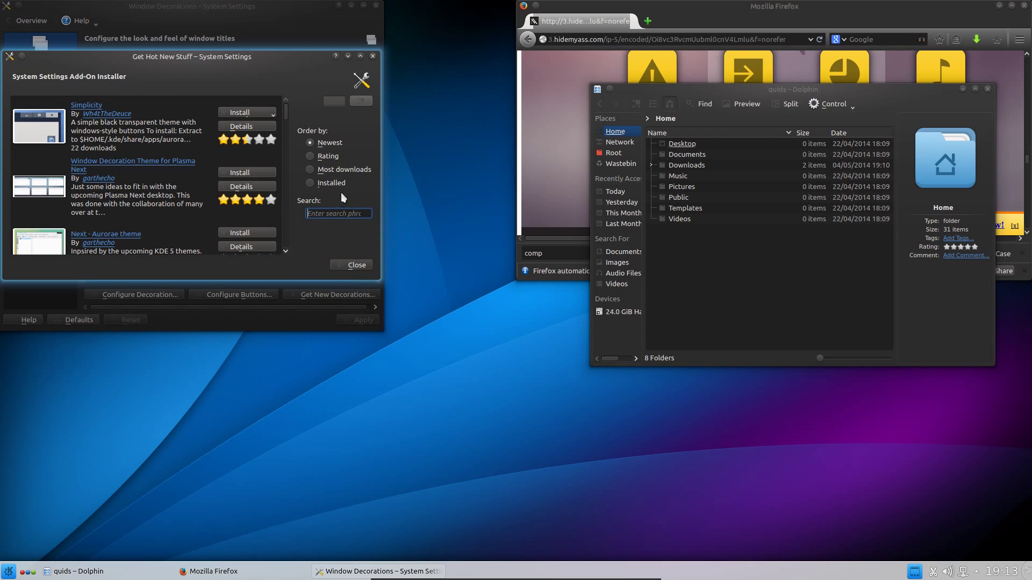
text(ghost)
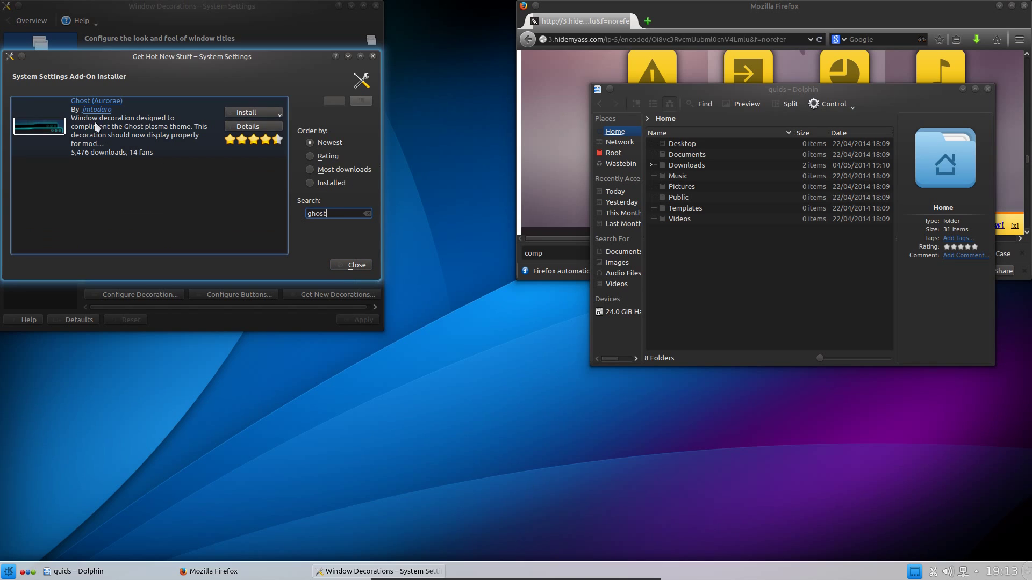
- Install the ghost-deco-2_2 package of Ghost (Aurorae) and apply it as the window decoration
click(116, 136)
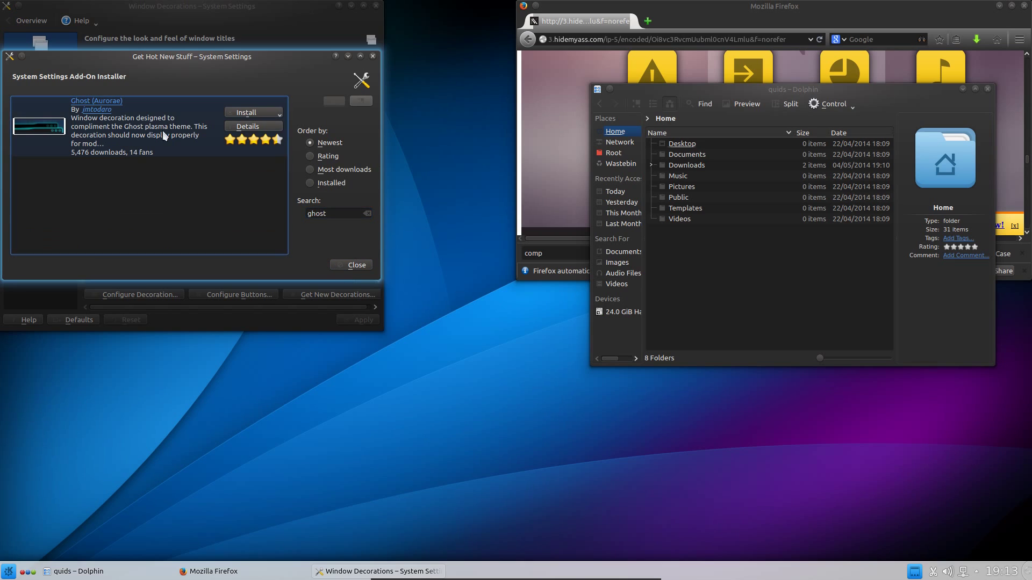
click(264, 113)
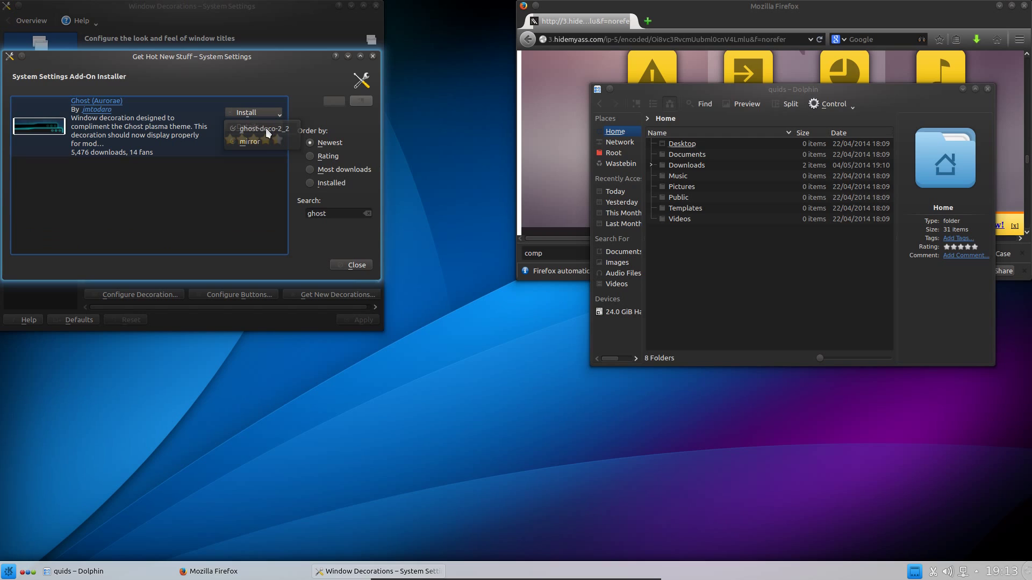
click(265, 128)
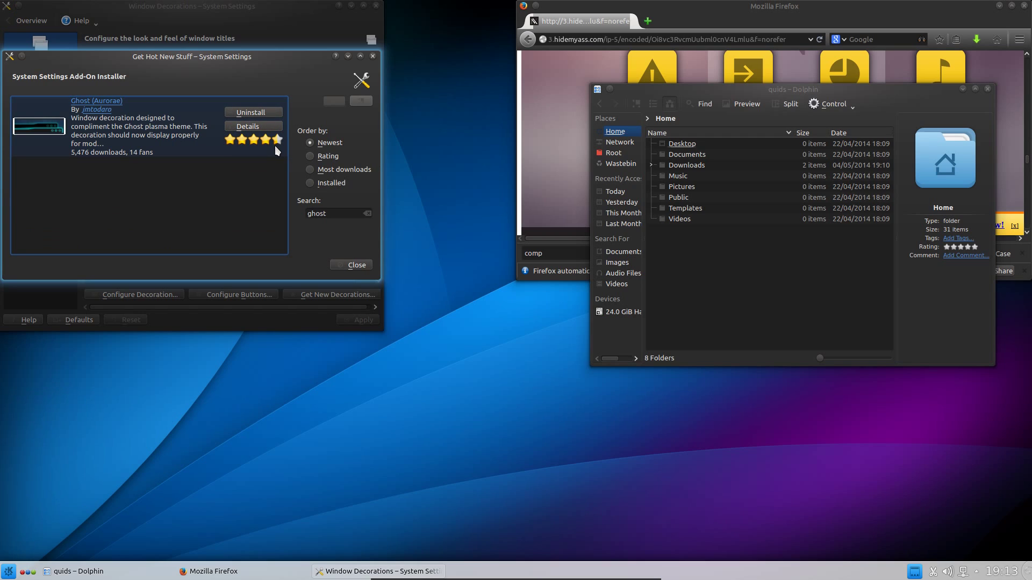
click(351, 265)
scroll(232, 95, up, 1)
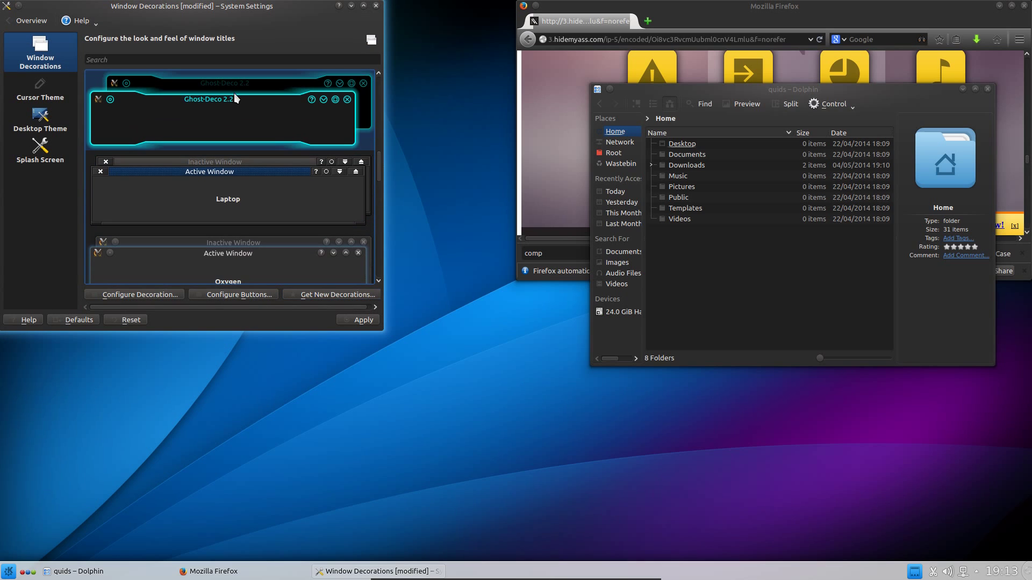
click(350, 322)
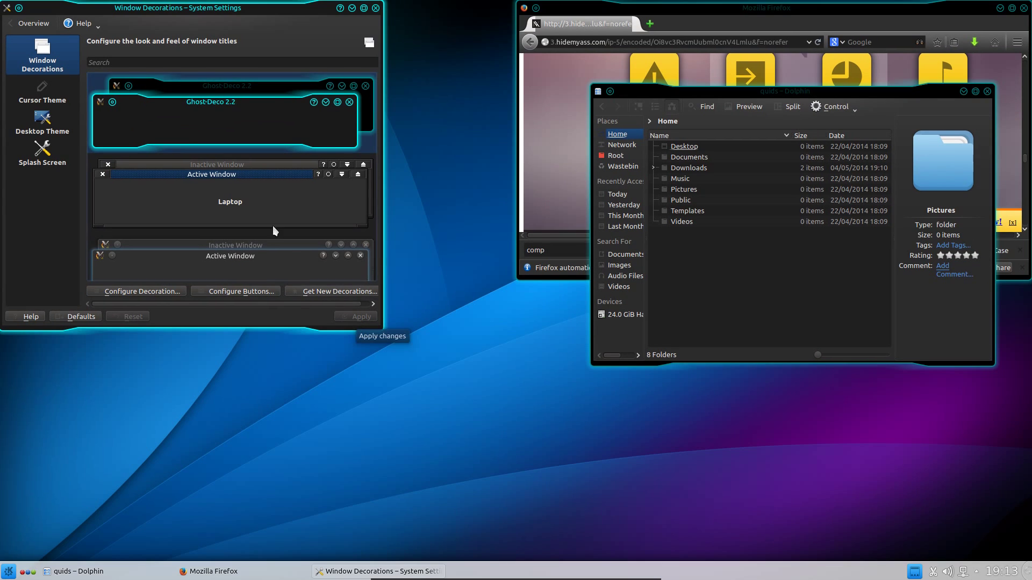
- Launch Konsole and enter 'sudo apt-get install oxygen-cursor-theme-', completing it to oxygen-cursor-theme-extra
click(43, 86)
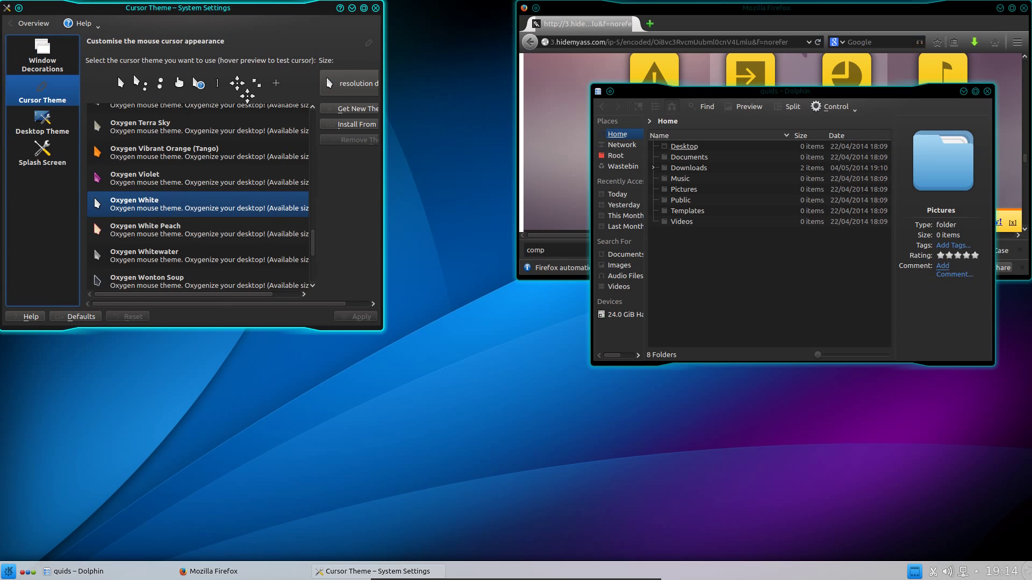
click(9, 571)
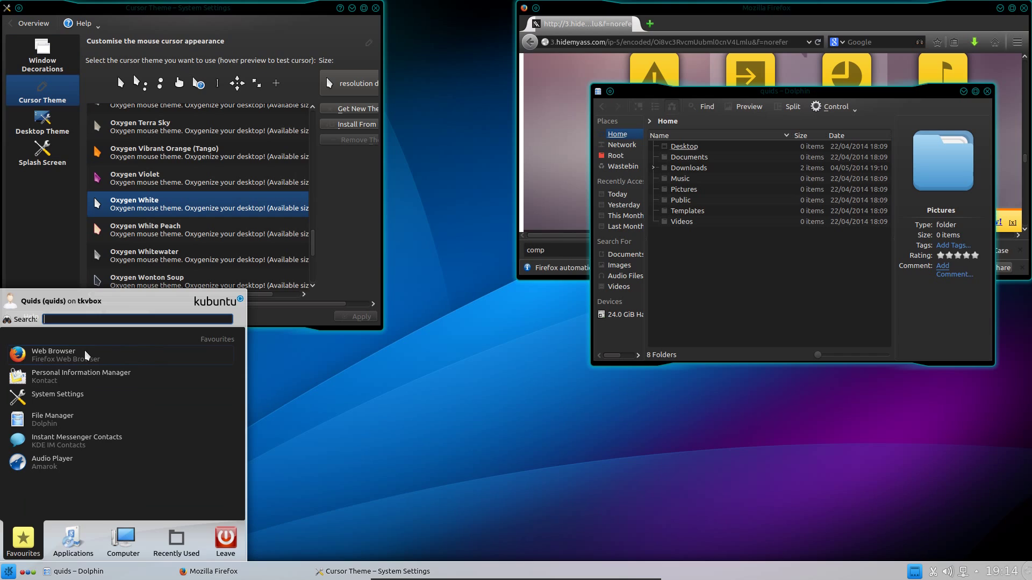
text(kon)
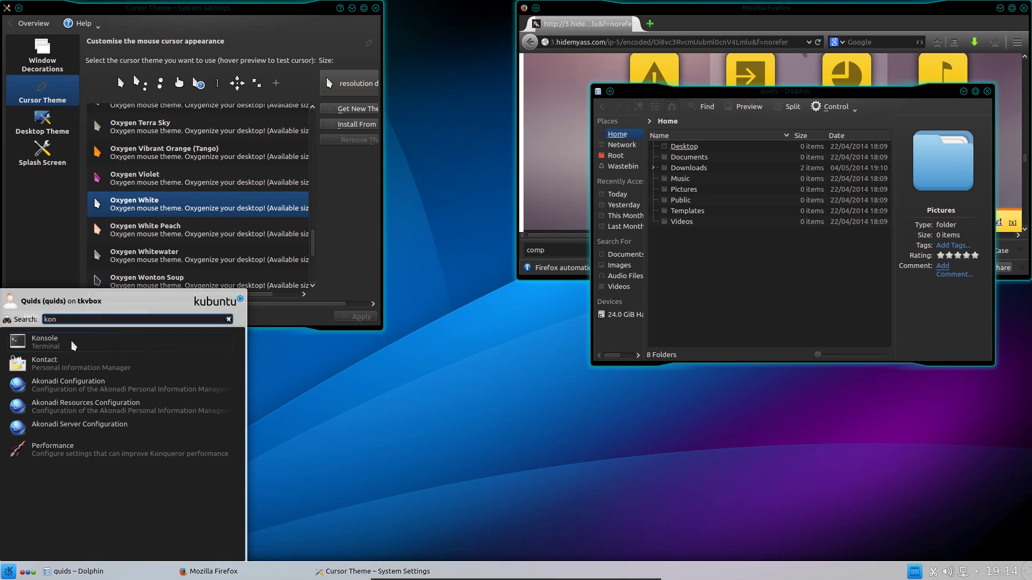
click(71, 341)
text(sudo )
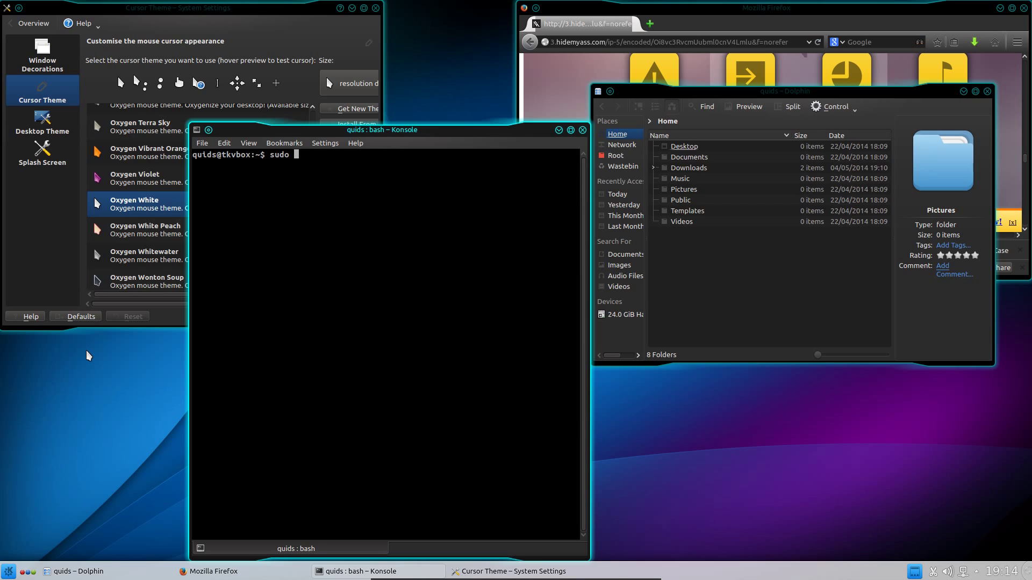
text(apt-get install oxygen-cursor-theme)
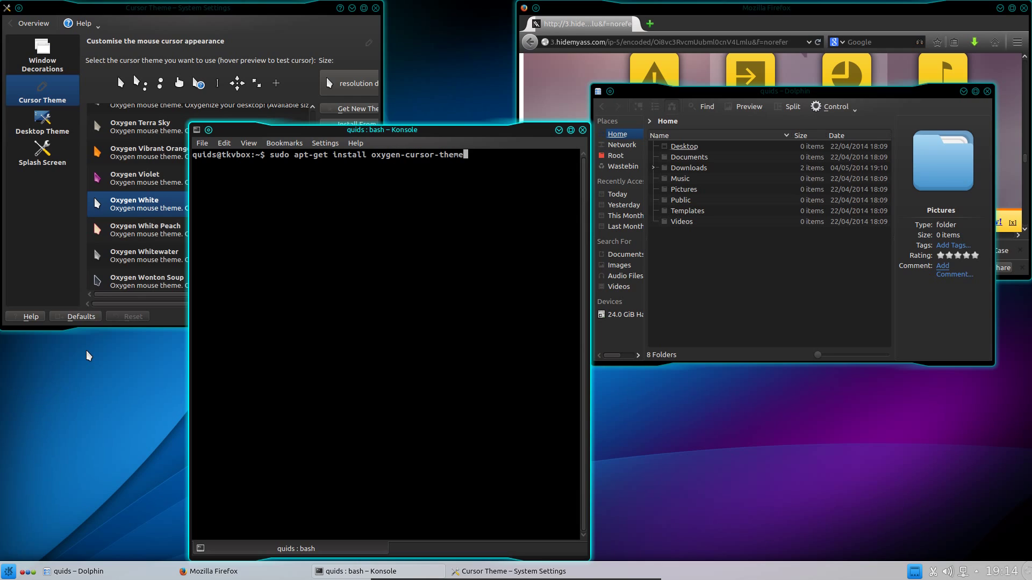
text(-)
key(Tab)
- Close Konsole and apply the Oxygen Midnight Meadow cursor theme
click(582, 130)
scroll(154, 201, up, 5)
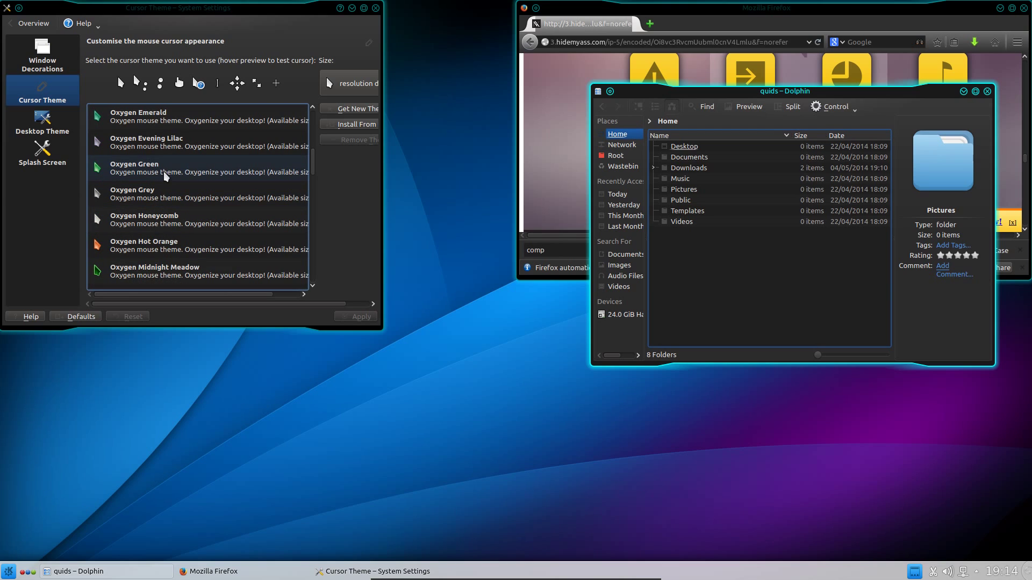
click(157, 272)
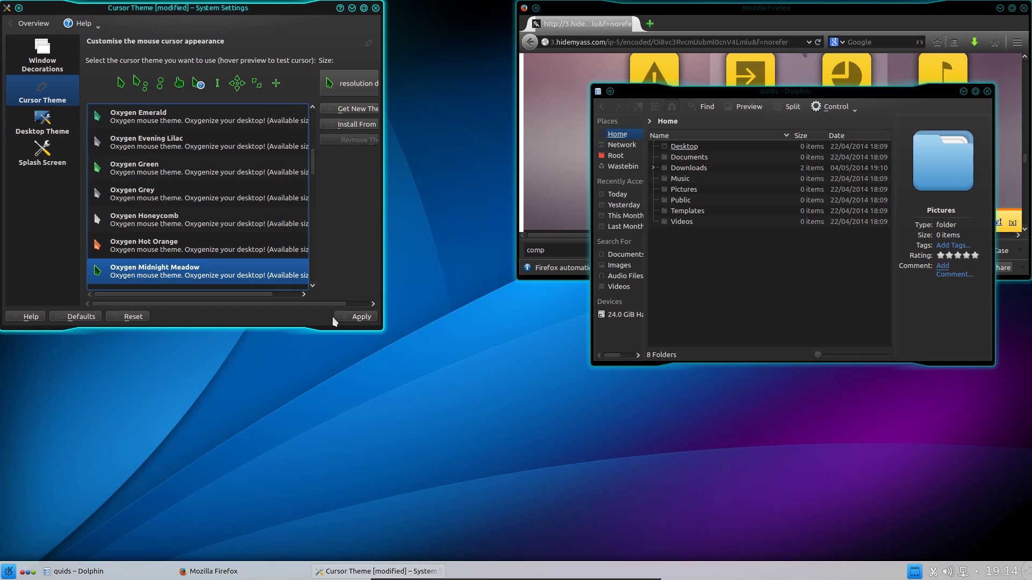
click(350, 313)
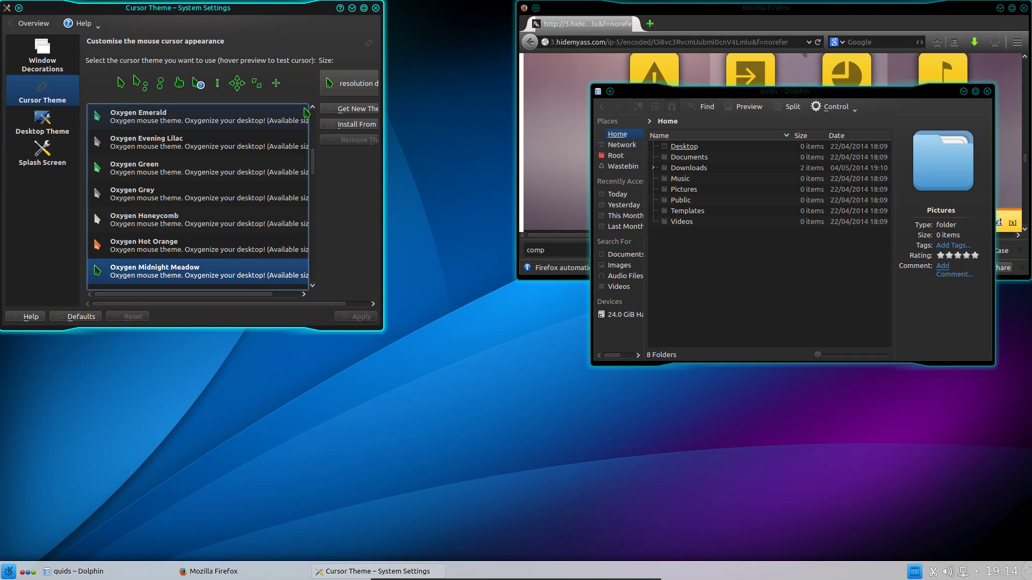
- Try Oxygen Vibrant Orange (Tango) cursors, then reapply Oxygen Midnight Meadow
scroll(269, 177, down, 5)
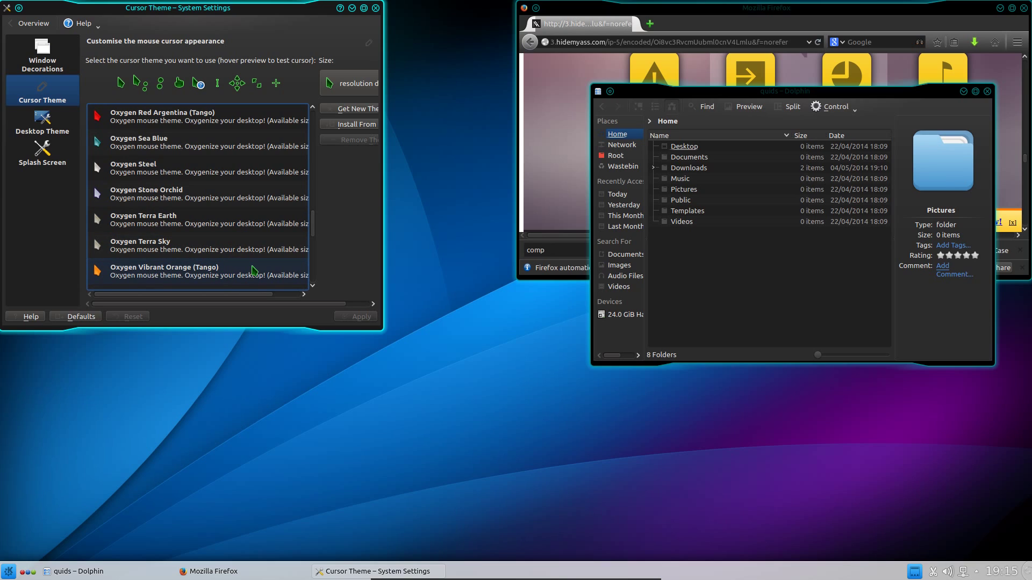
click(254, 270)
click(357, 317)
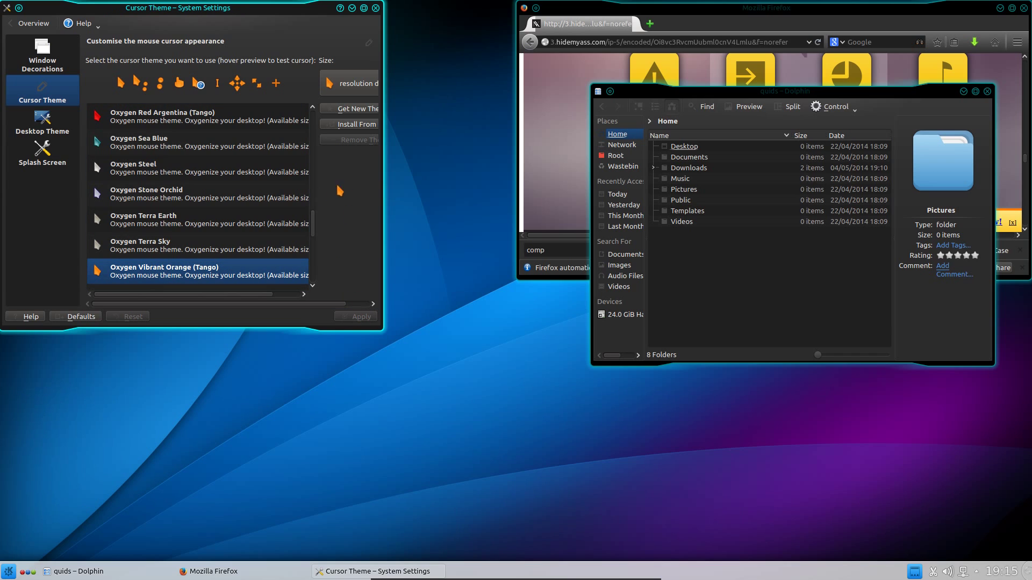
scroll(212, 230, up, 5)
click(212, 193)
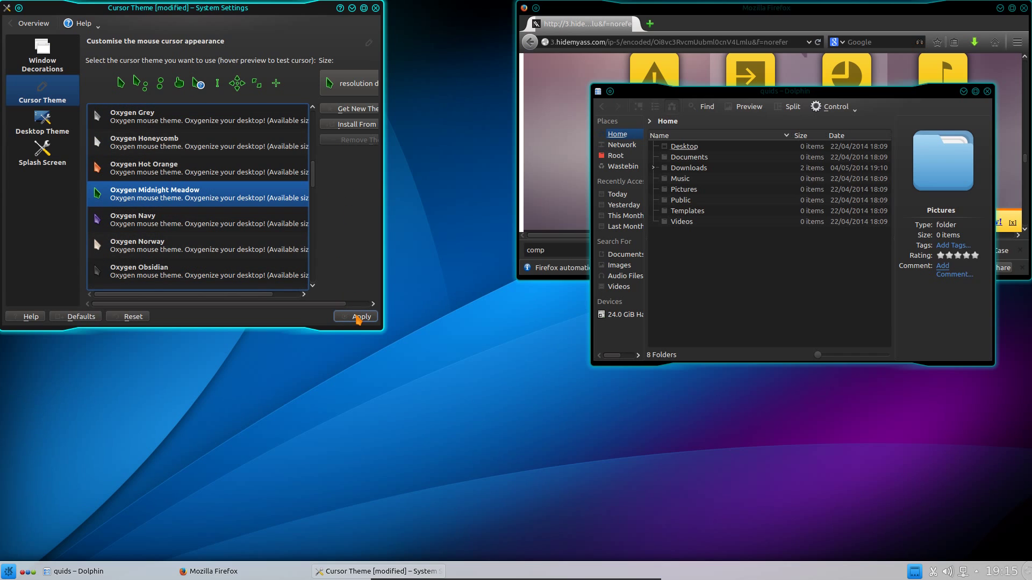
click(357, 316)
- Apply the Oxygen desktop theme, then view the Splash Screen page
click(48, 127)
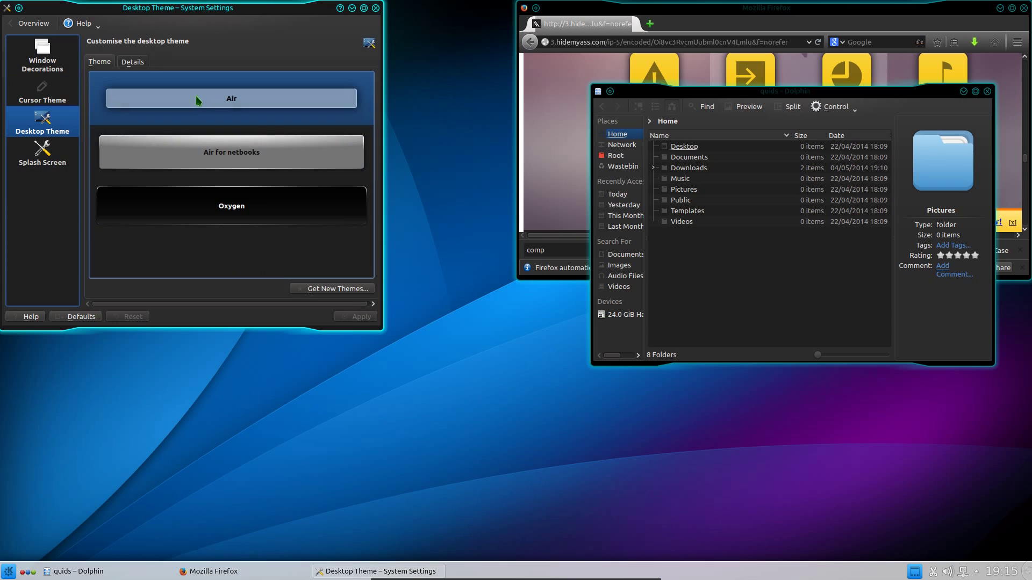
click(223, 194)
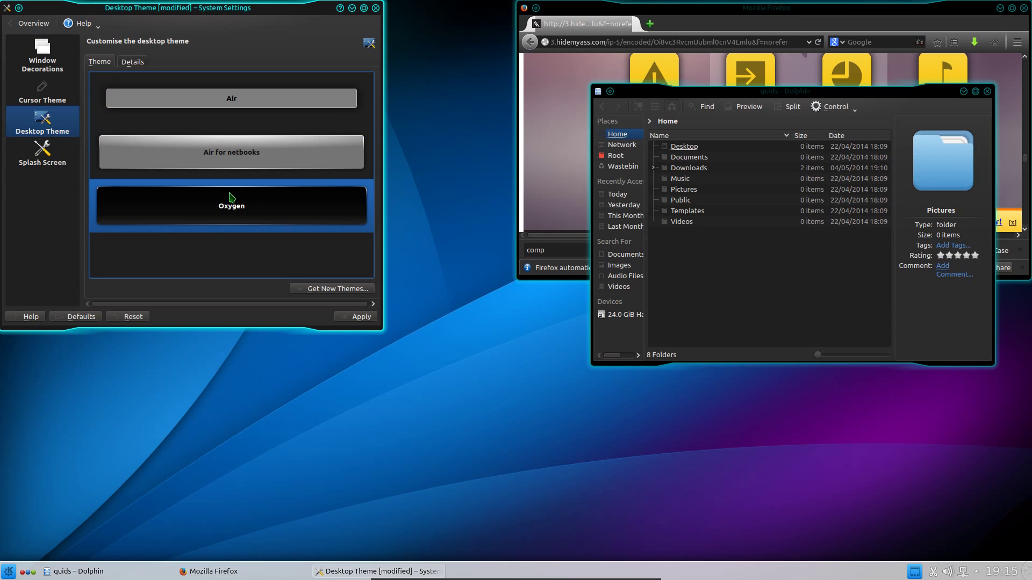
click(367, 318)
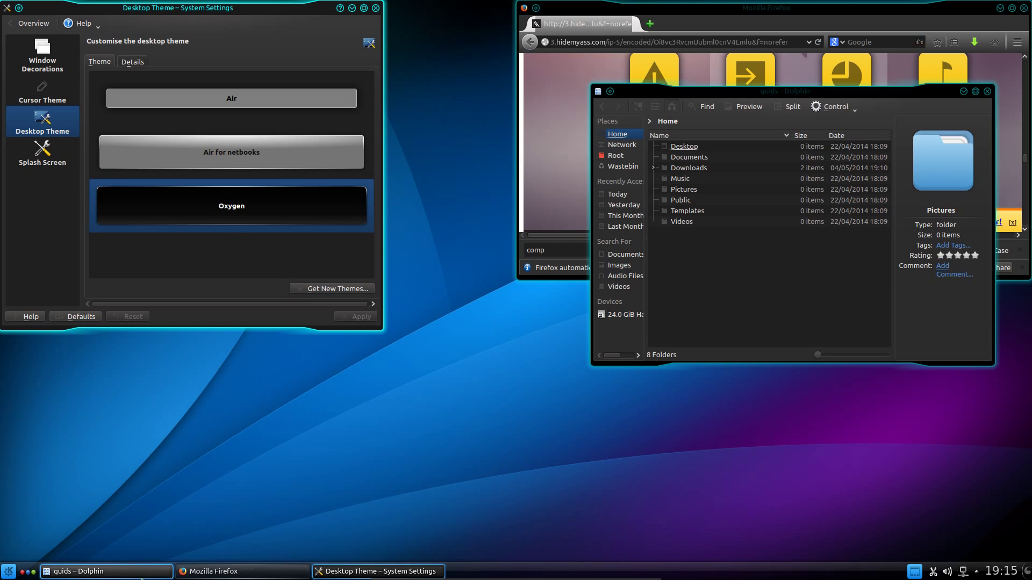
click(43, 159)
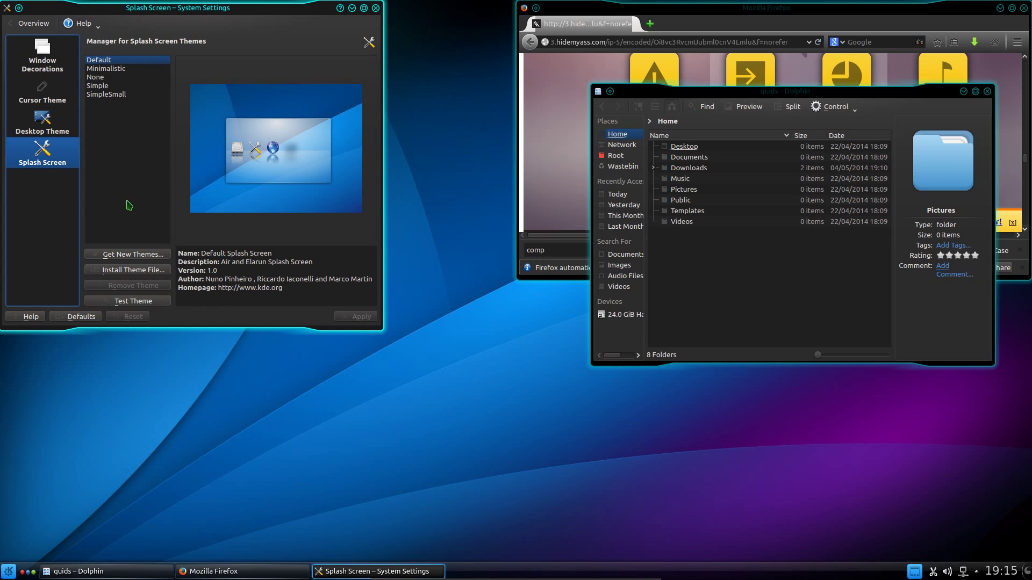
- Lower the Menus opacity in the Translucency effect settings and check it on the desktop menu
click(26, 27)
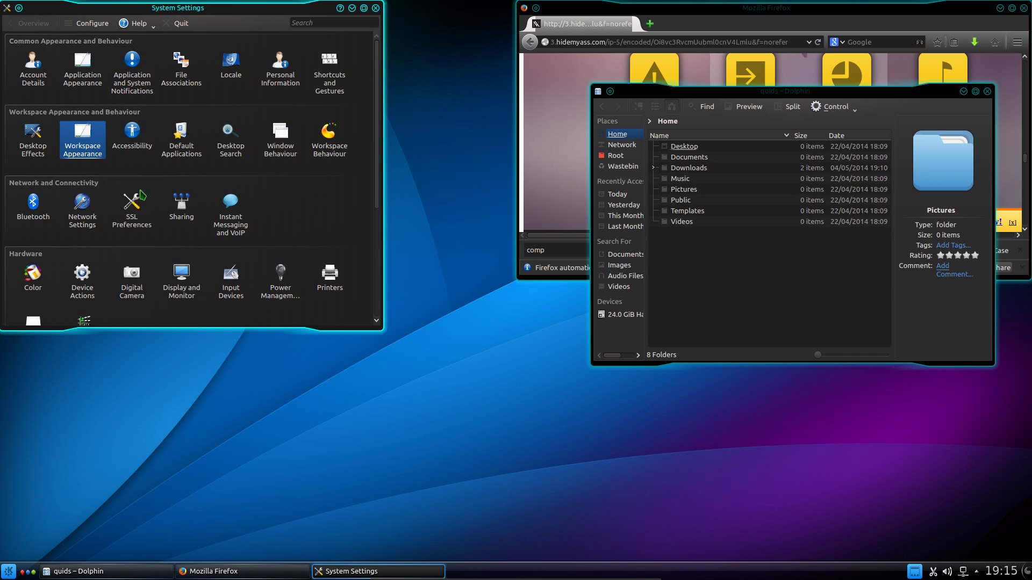
click(42, 141)
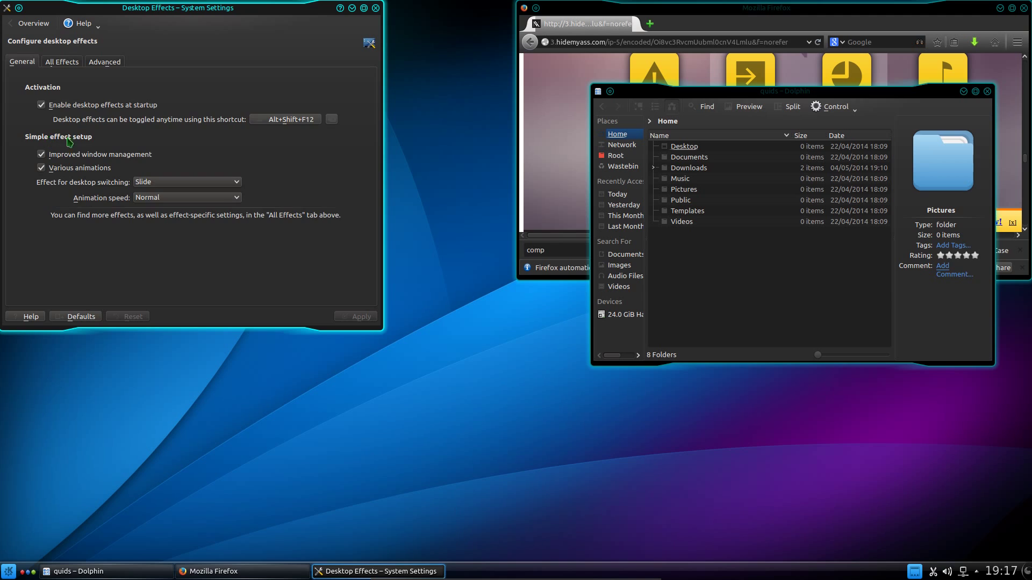
scroll(202, 195, down, 10)
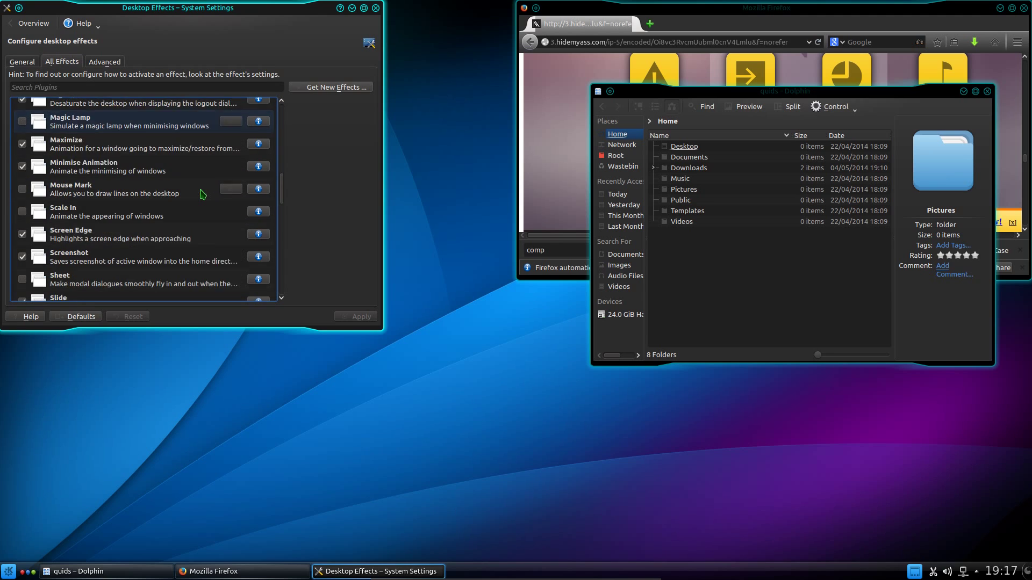
scroll(202, 194, down, 3)
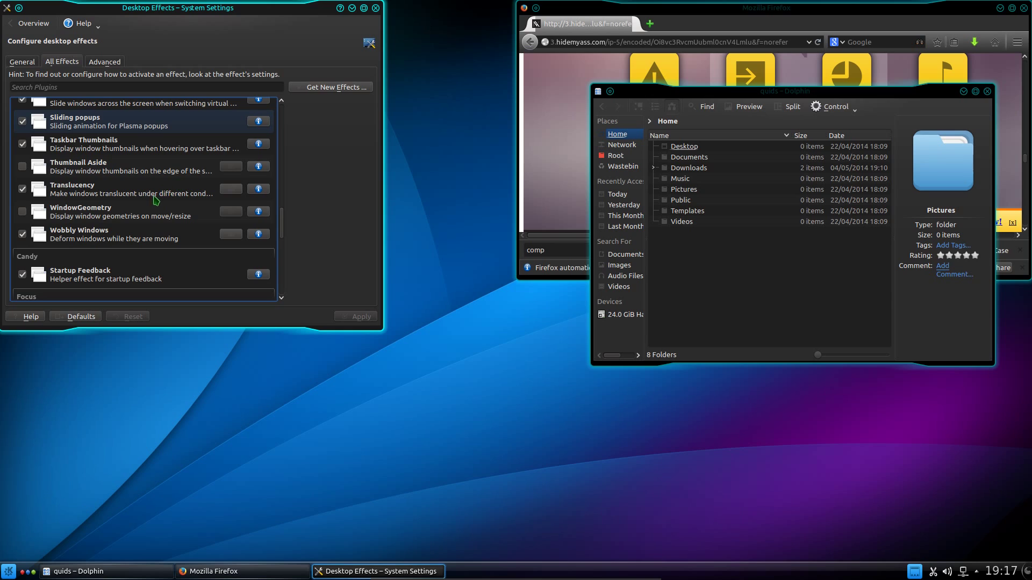
click(231, 189)
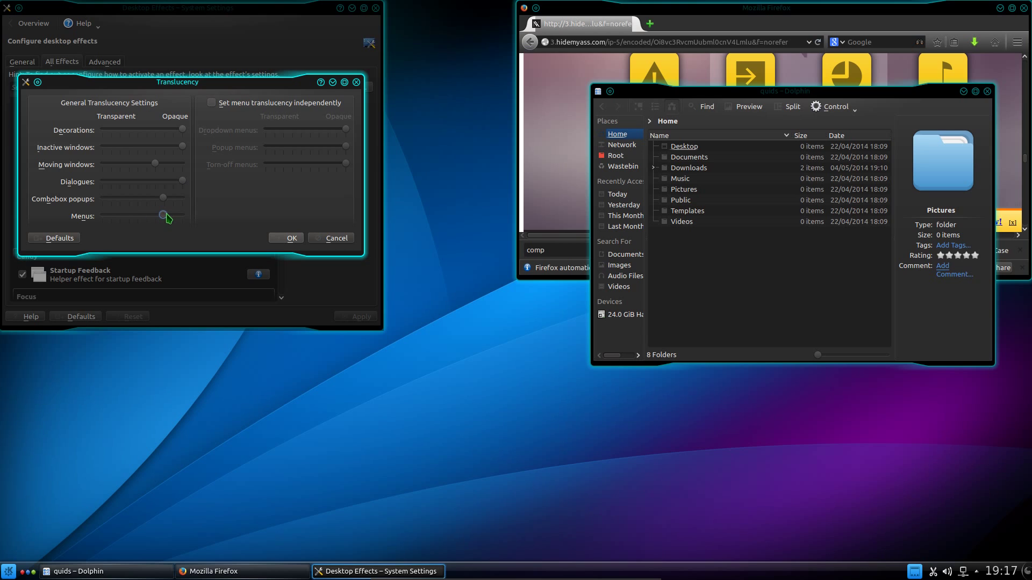
click(289, 238)
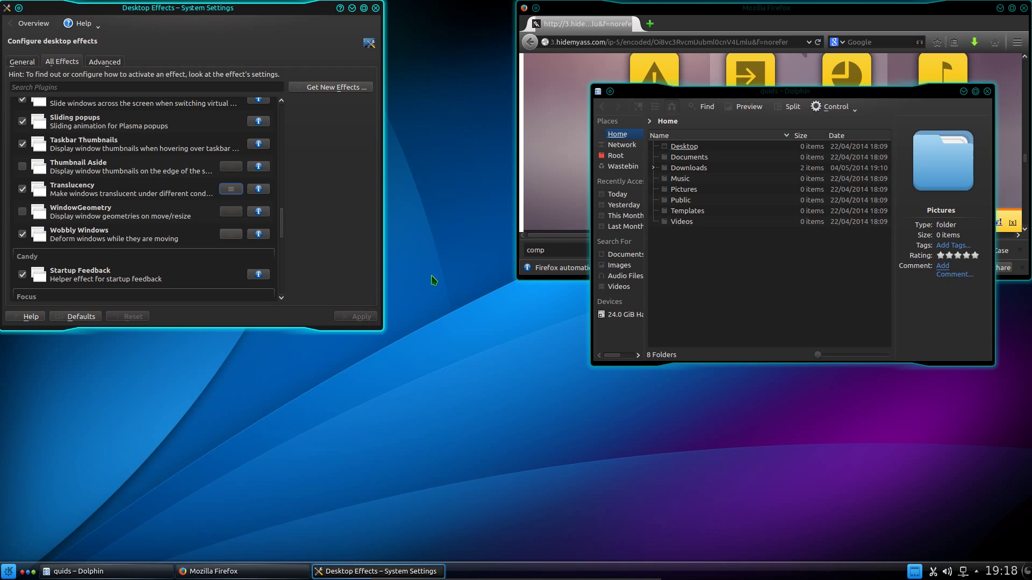
right_click(452, 215)
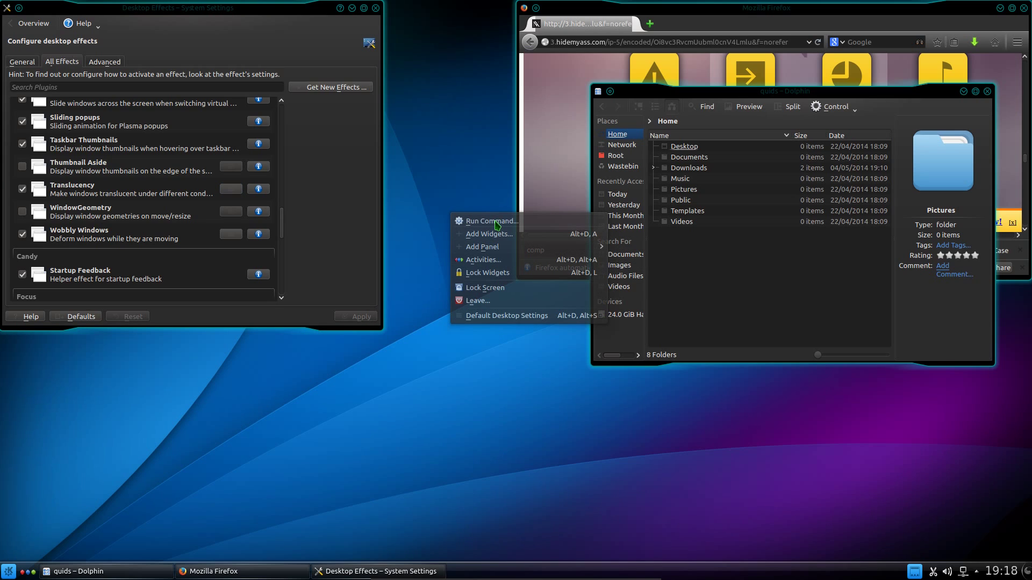
click(100, 204)
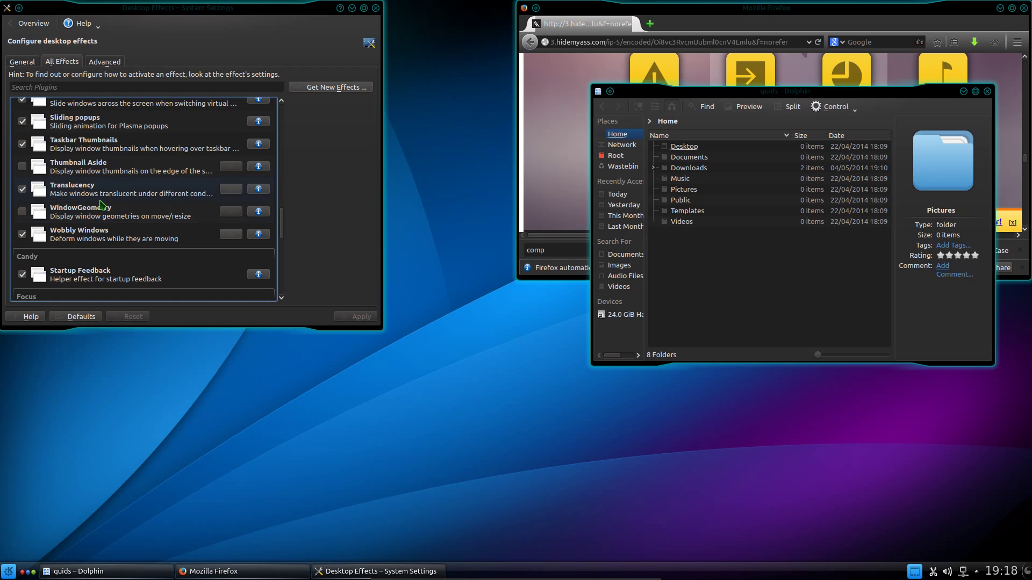
- Open the Window Decorations button layout and enable custom titlebar button positions
click(32, 23)
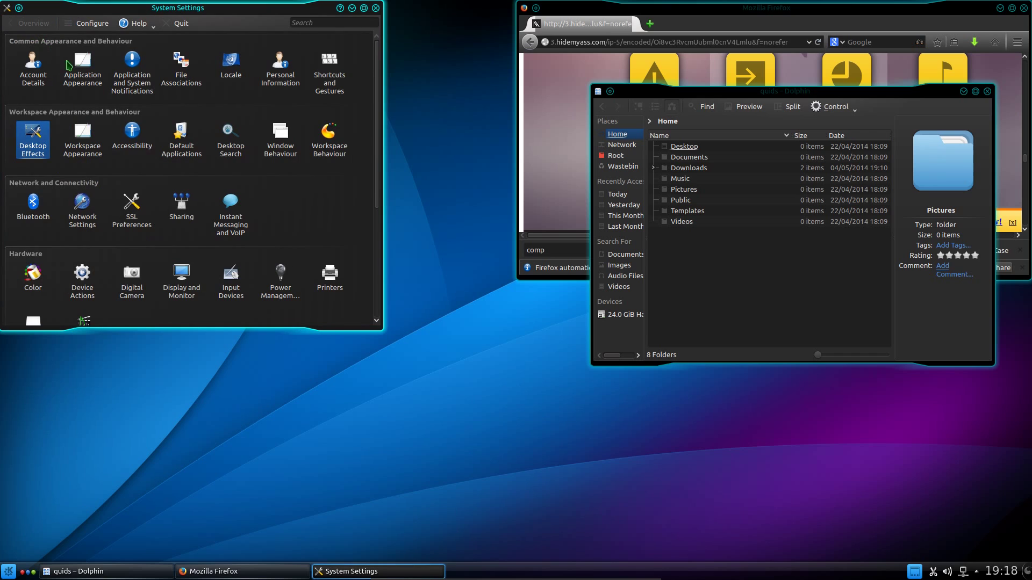
click(79, 123)
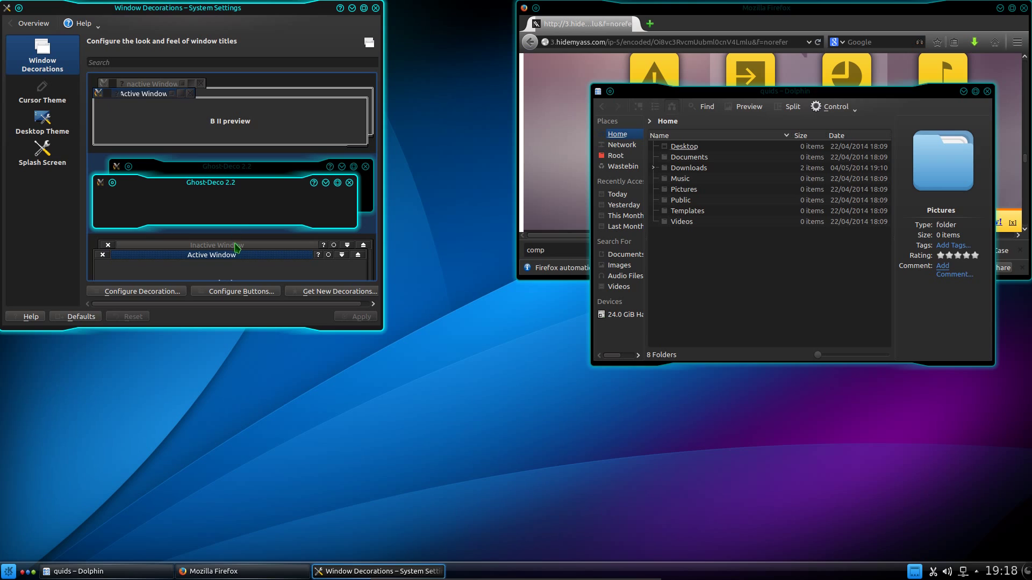
click(268, 292)
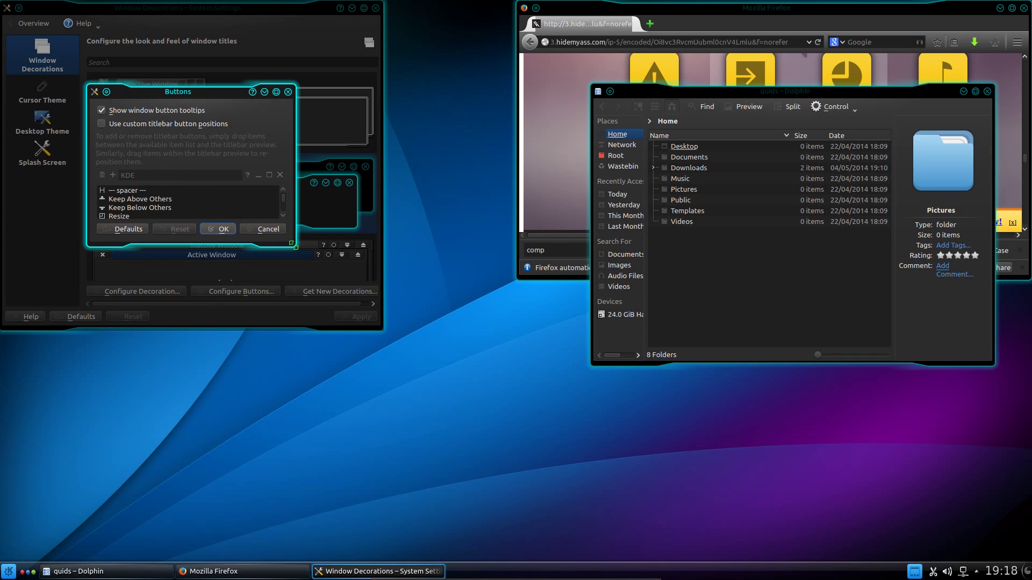
drag(295, 246, 370, 322)
click(130, 124)
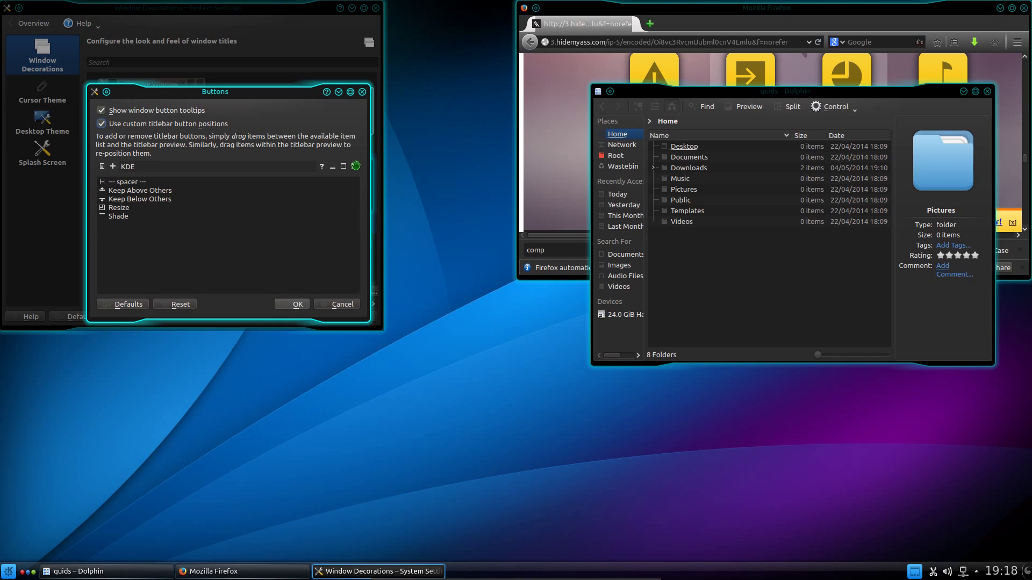
- Move the close button to the titlebar's left end and remove the On All Desktops button
drag(356, 166, 101, 165)
drag(354, 166, 112, 164)
drag(355, 168, 111, 166)
drag(133, 166, 356, 169)
drag(132, 165, 145, 236)
- Apply the new titlebar layout, then remove the Help button from the titlebar
click(300, 304)
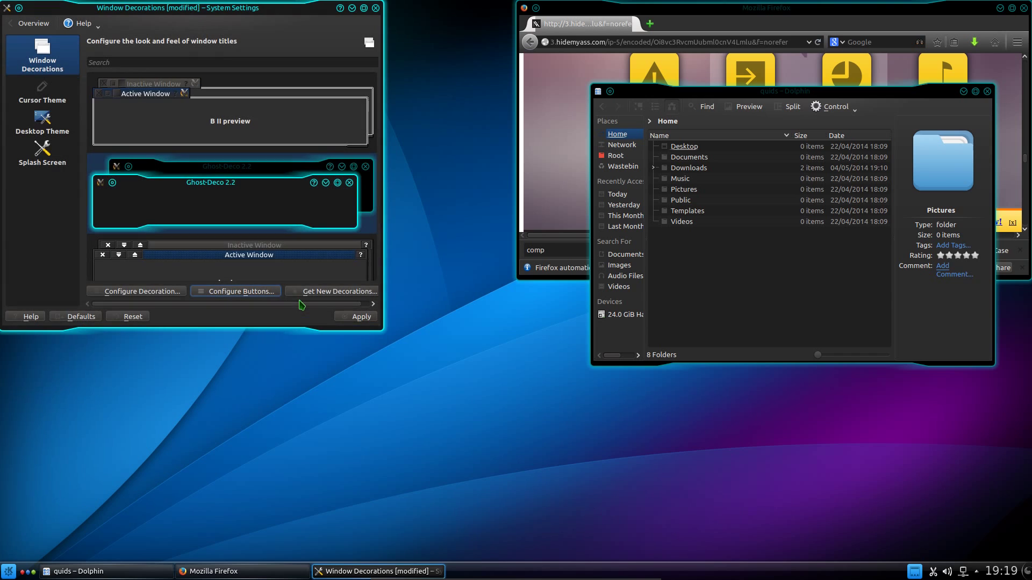
click(357, 317)
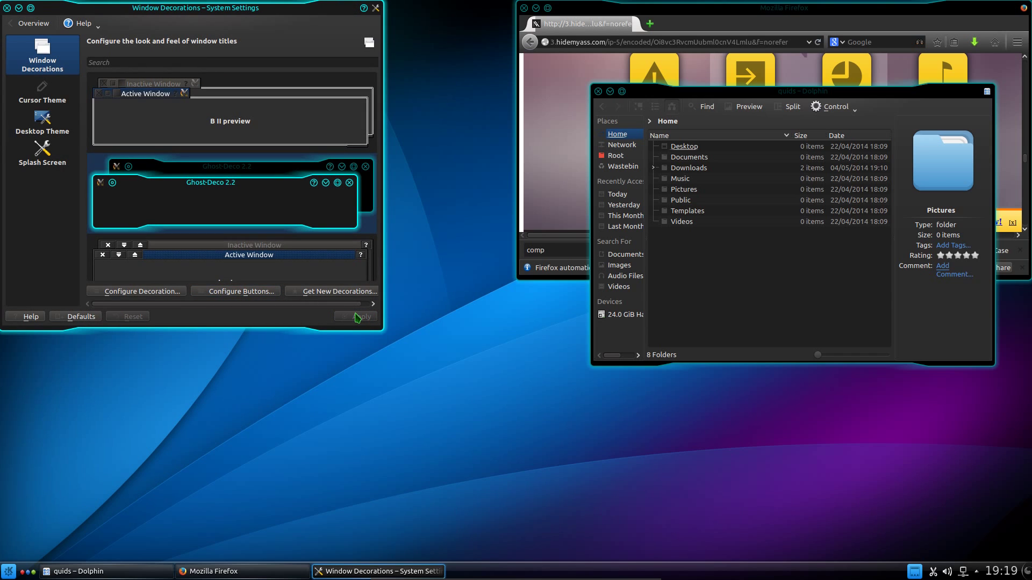
click(238, 292)
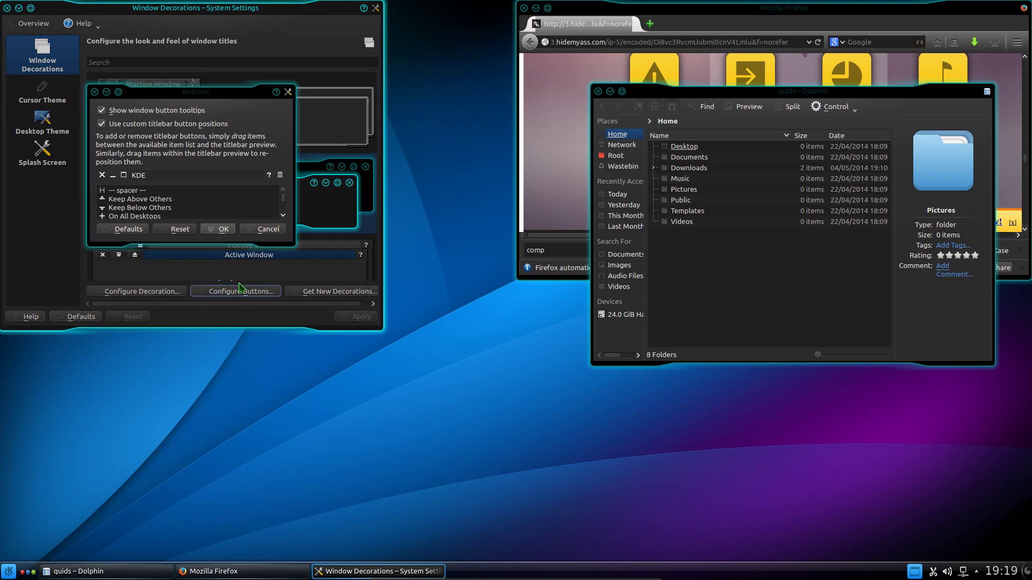
drag(271, 190, 271, 192)
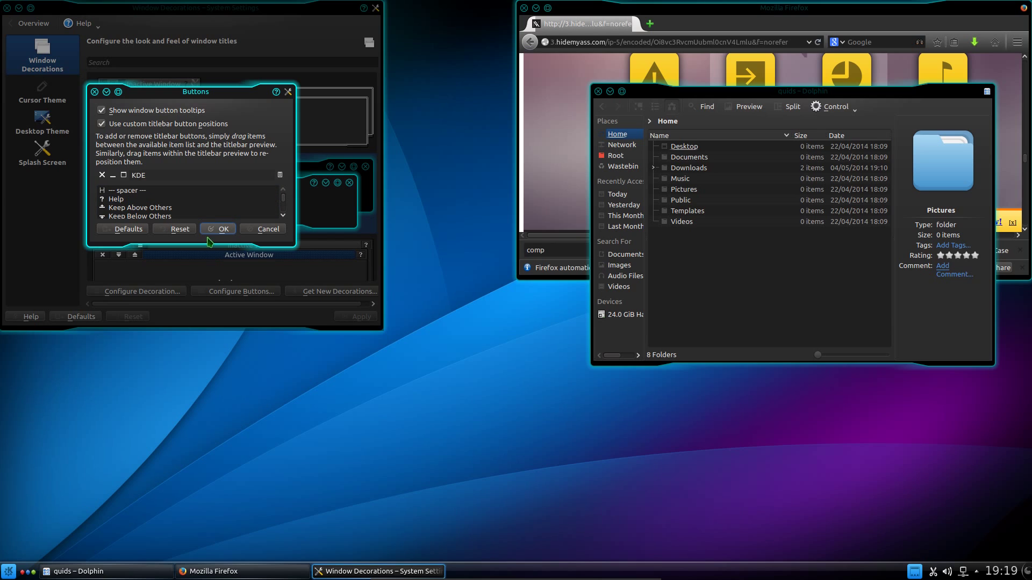
click(219, 229)
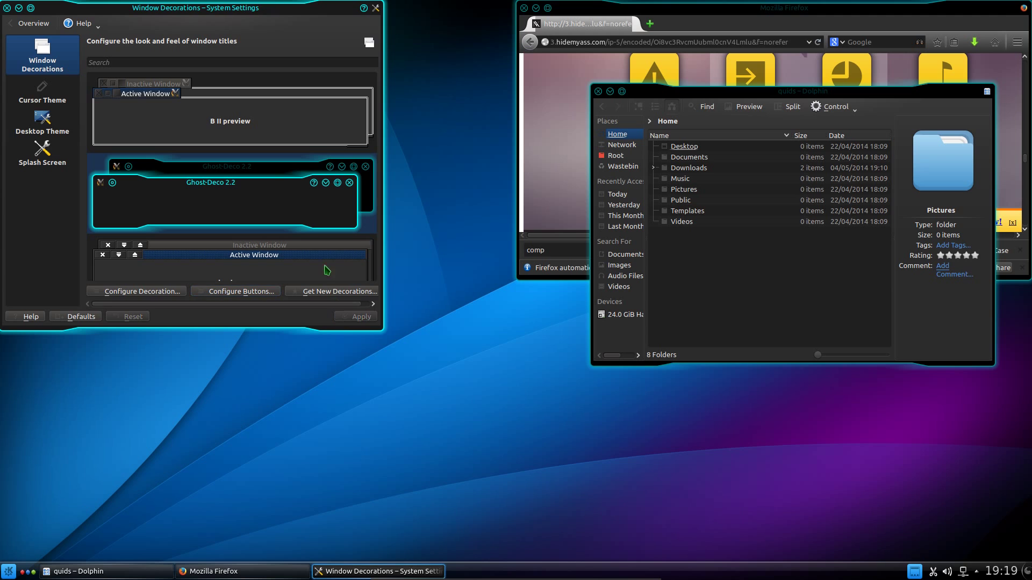